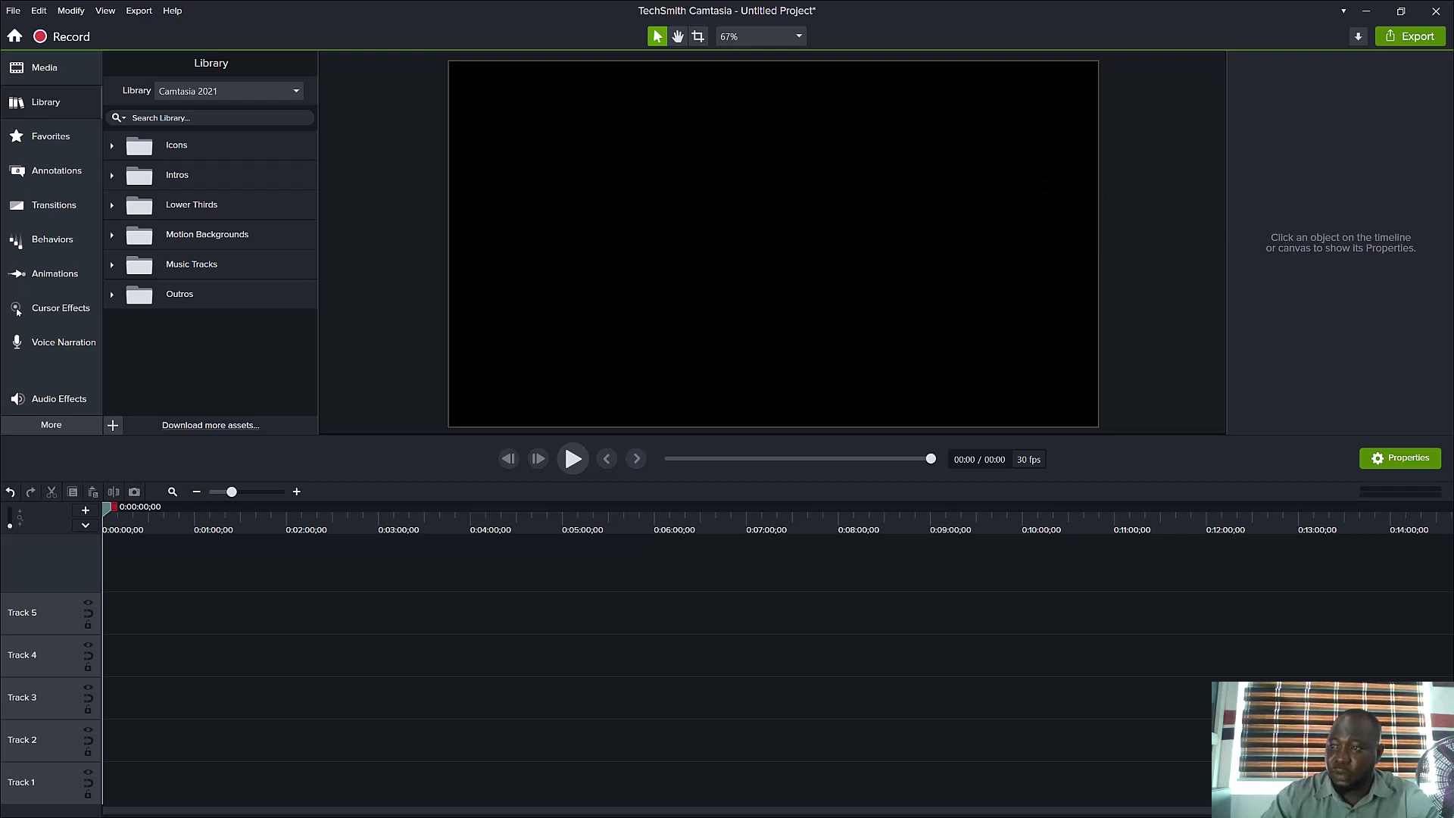
# Step: Place the Apartment-01 building icon at the start of Track 5 and shrink it to about 21.5% near the canvas's lower edge
pyautogui.click(109, 147)
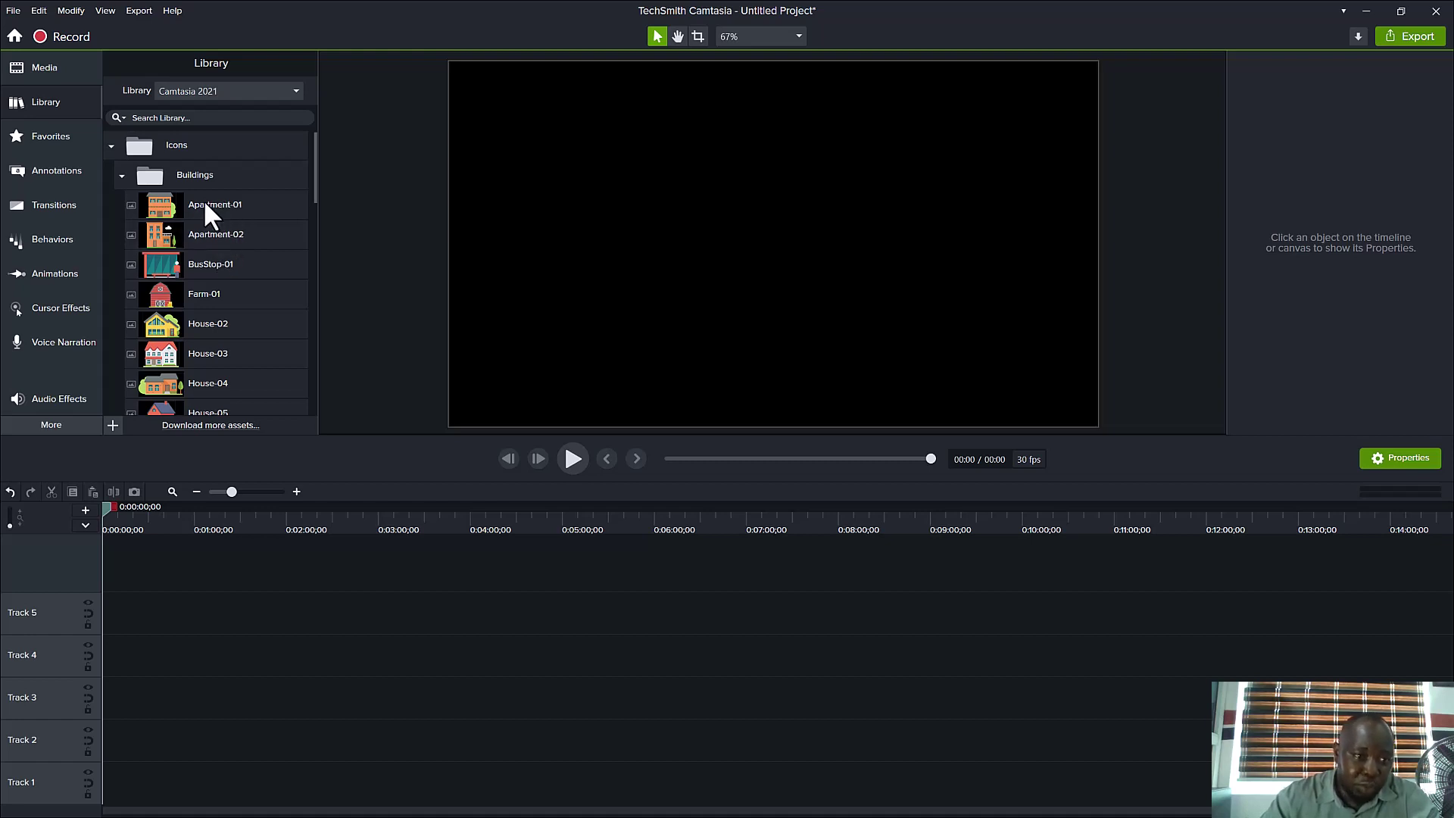
pyautogui.moveTo(203, 200)
pyautogui.mouseDown()
pyautogui.moveTo(292, 401)
pyautogui.moveTo(306, 597)
pyautogui.moveTo(206, 680)
pyautogui.moveTo(143, 657)
pyautogui.moveTo(111, 615)
pyautogui.mouseUp()
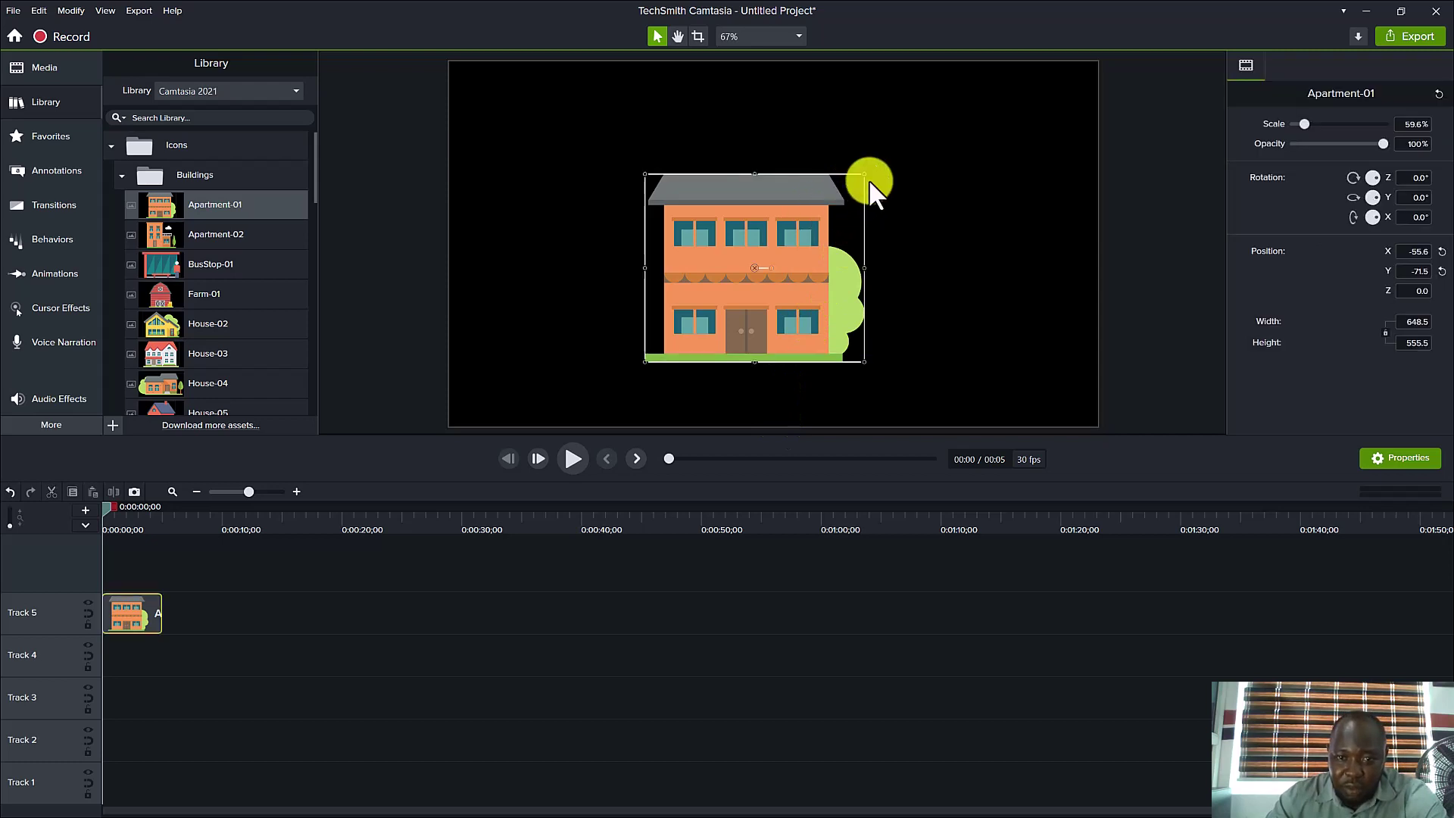
pyautogui.moveTo(864, 173); pyautogui.dragTo(738, 282)
pyautogui.moveTo(797, 215); pyautogui.dragTo(736, 284)
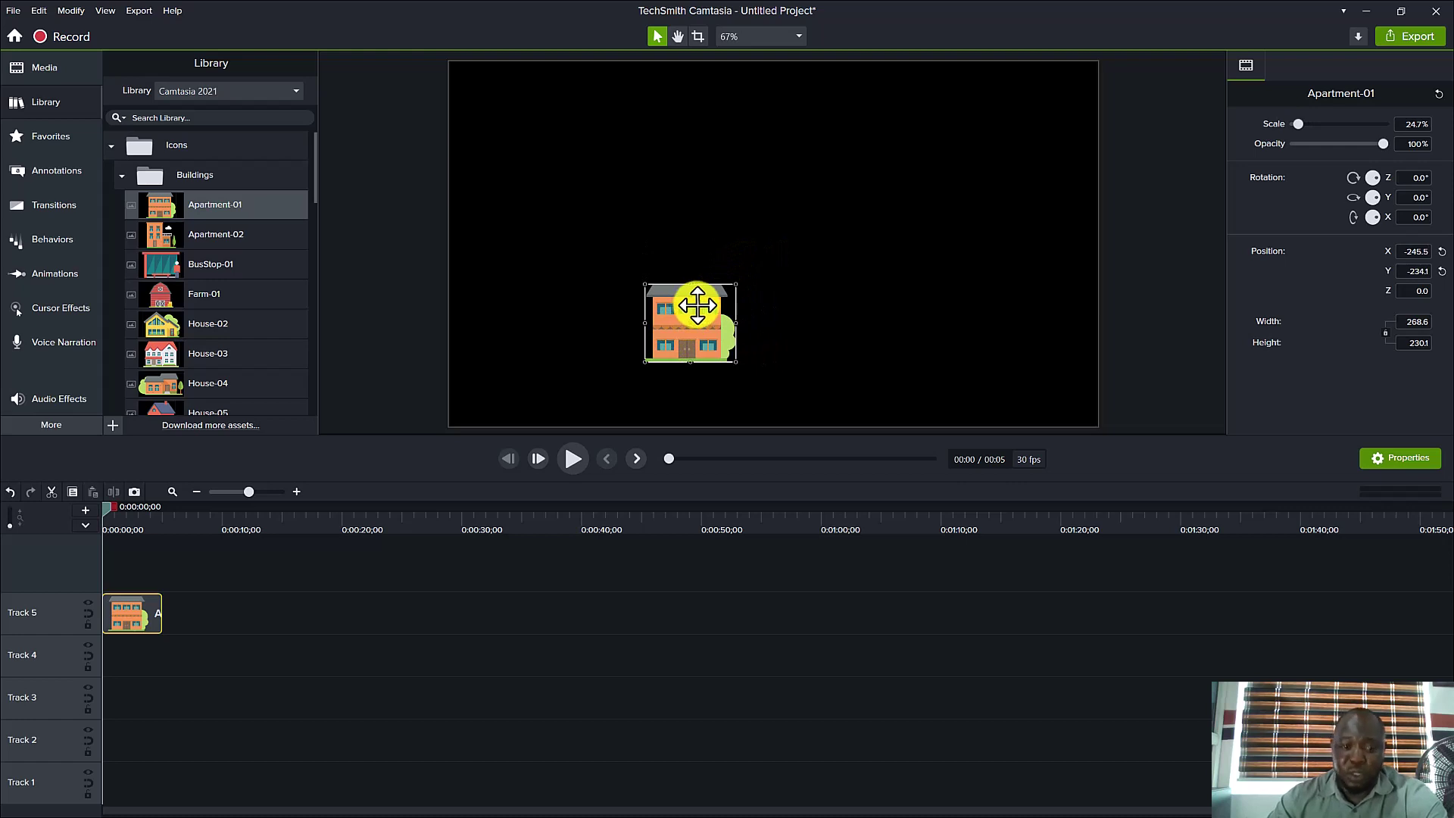
pyautogui.moveTo(695, 306); pyautogui.dragTo(881, 347)
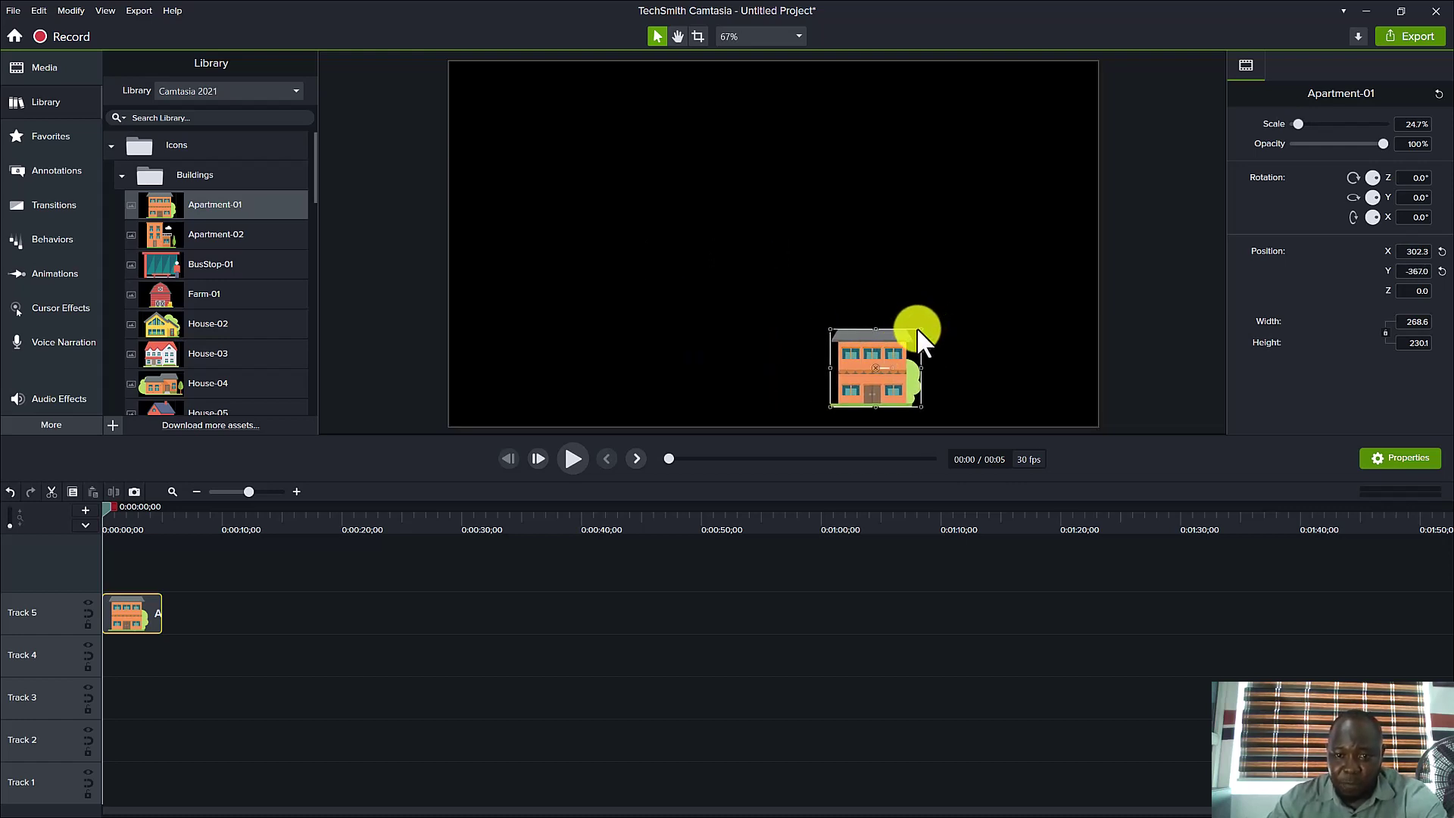
pyautogui.moveTo(921, 328); pyautogui.dragTo(909, 340)
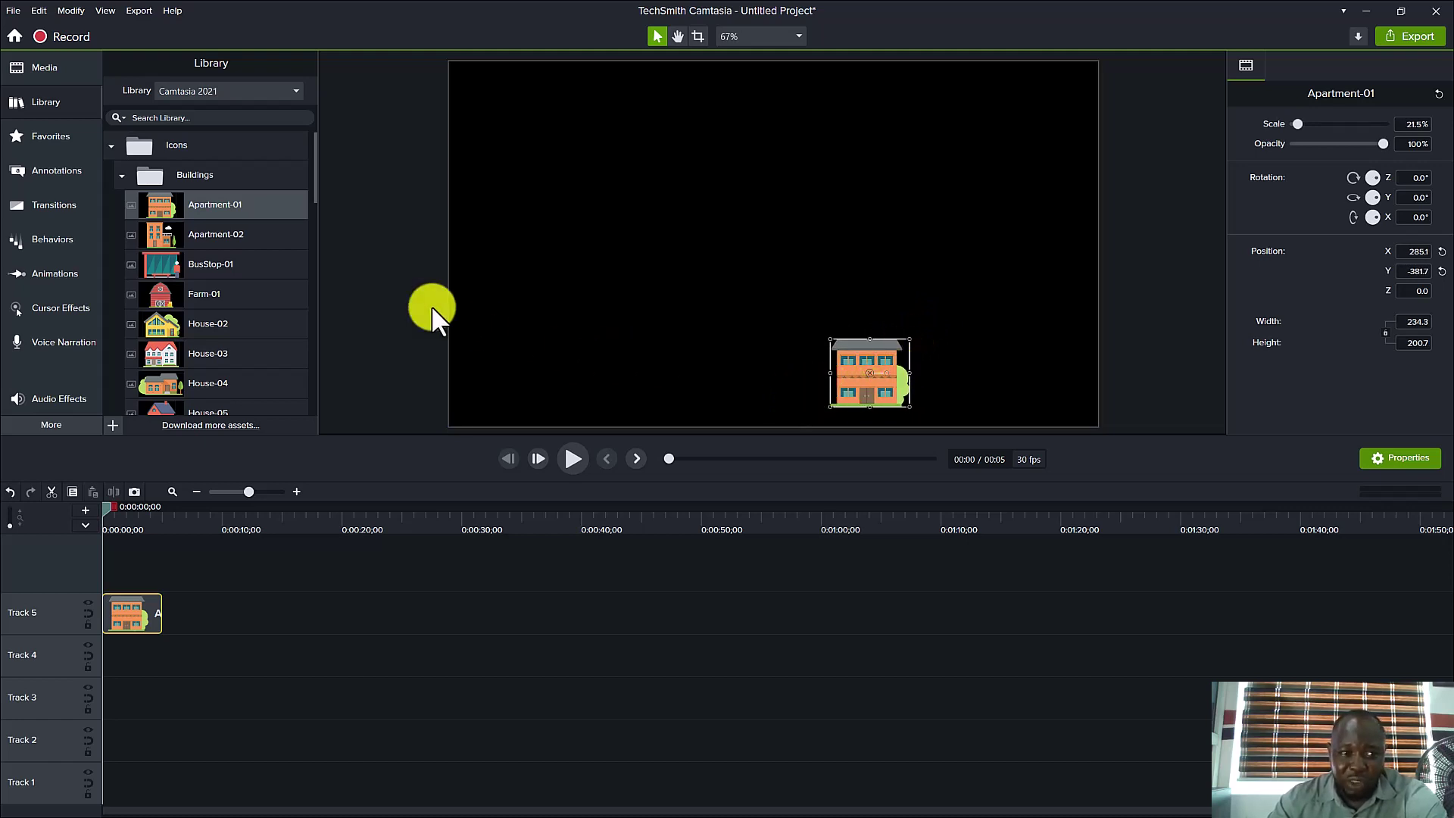
# Step: Expand the Lower Thirds library folder and move the apartment to the canvas's lower-left corner at about 19.3% scale
pyautogui.click(112, 146)
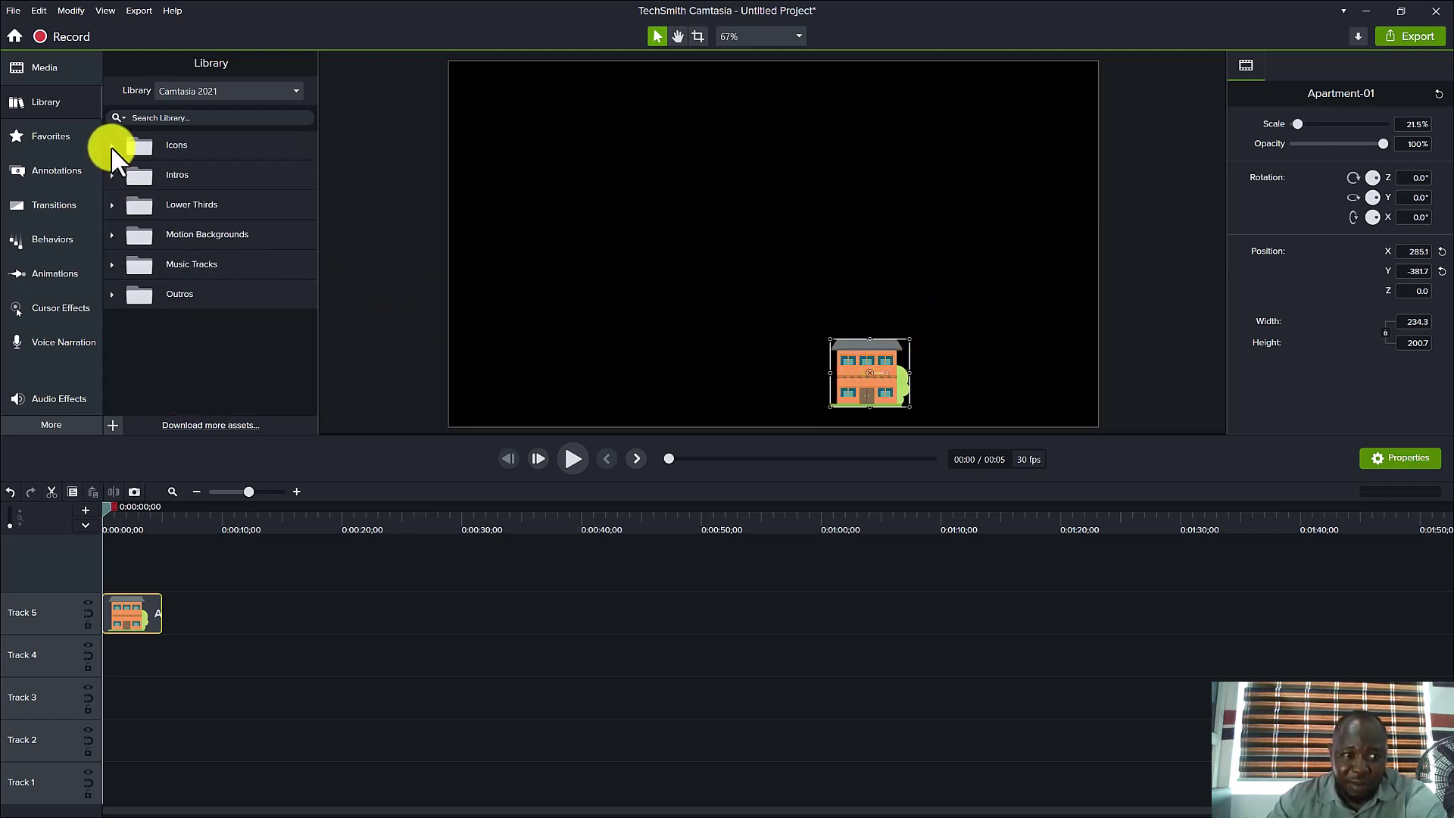
pyautogui.click(205, 203)
pyautogui.click(110, 203)
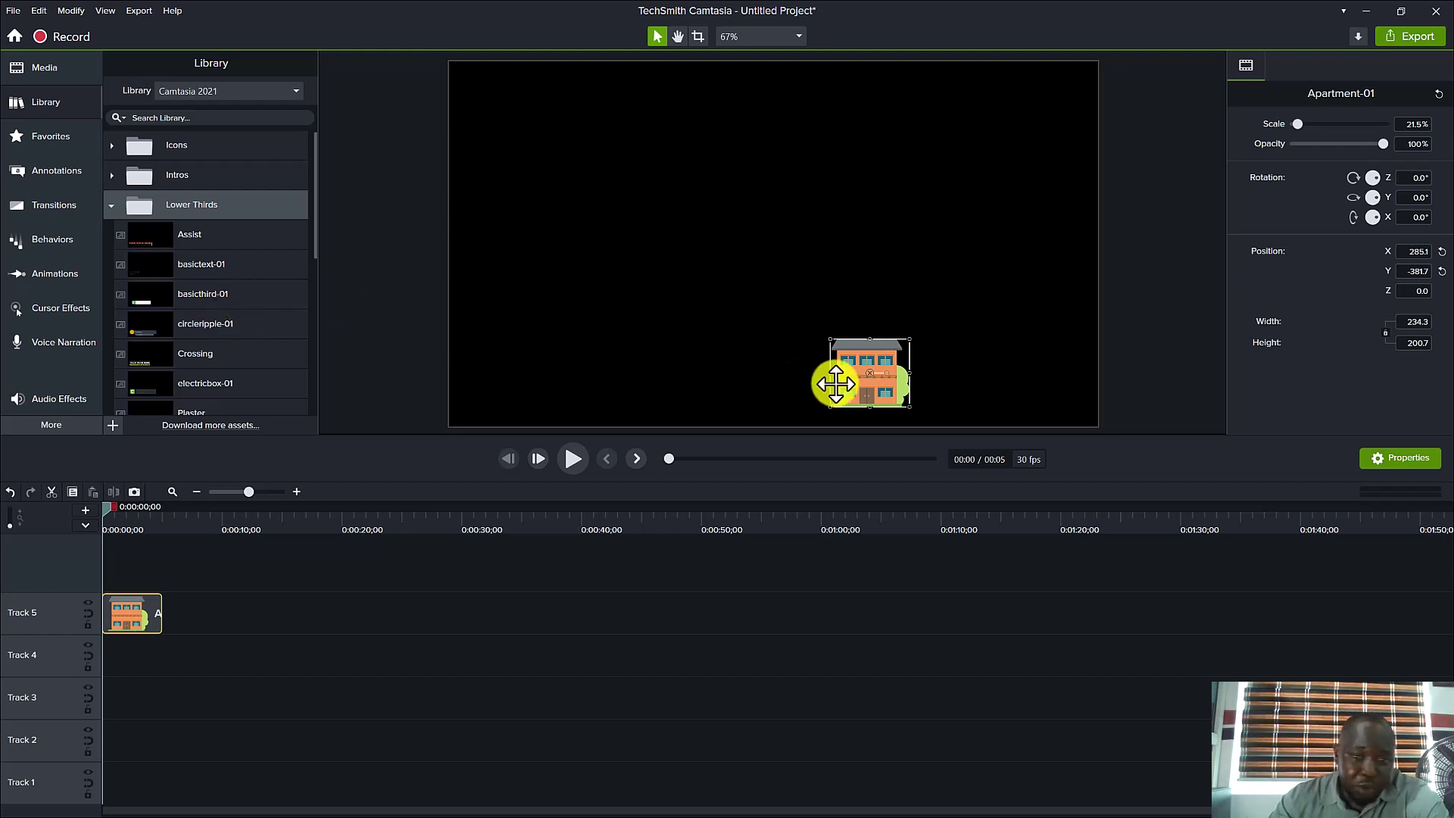
pyautogui.moveTo(863, 376); pyautogui.dragTo(535, 356)
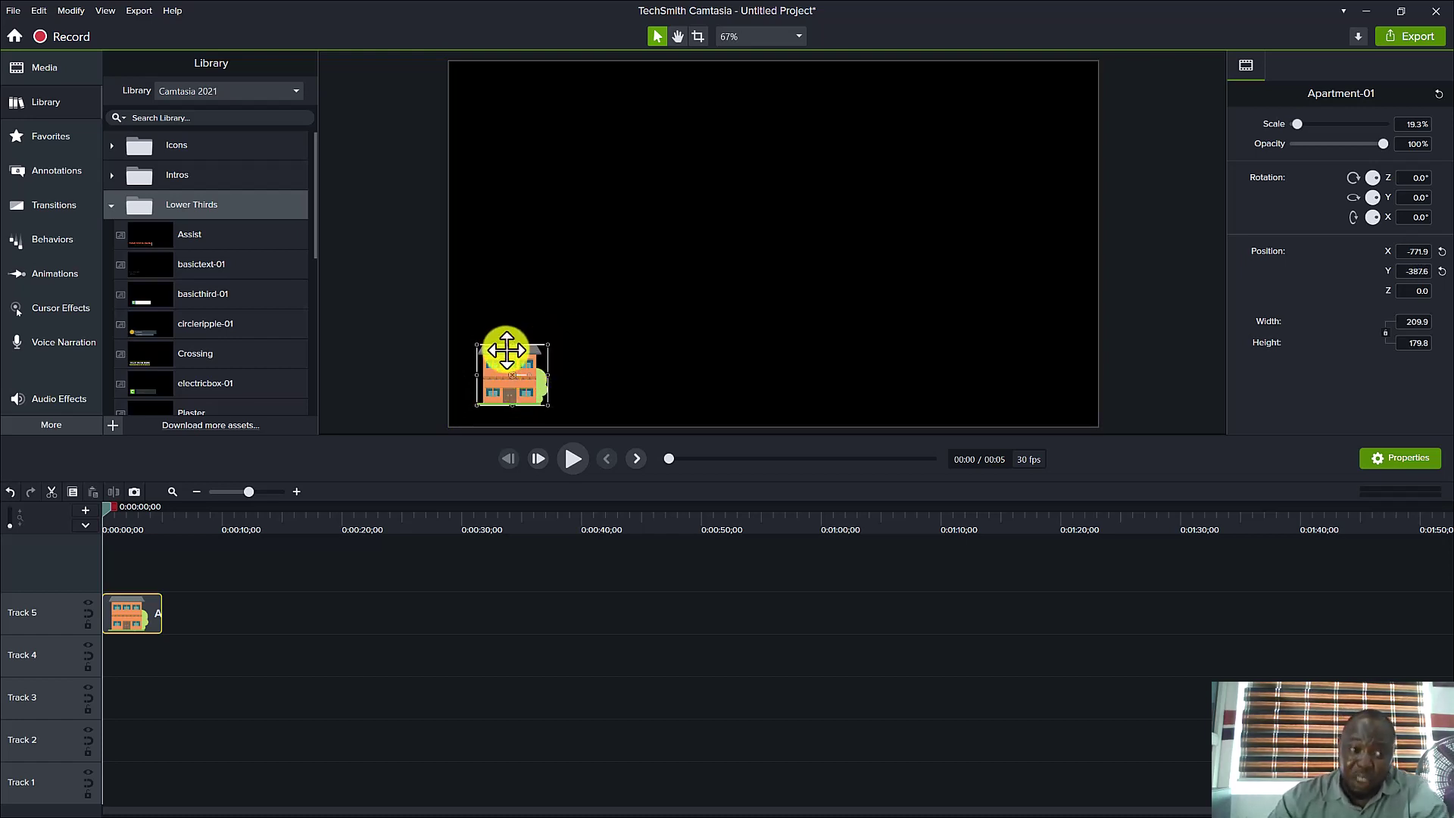
# Step: Add the basicthird-01 lower third at the start of Track 4 and move the playhead to 0:00:02;26
pyautogui.click(200, 238)
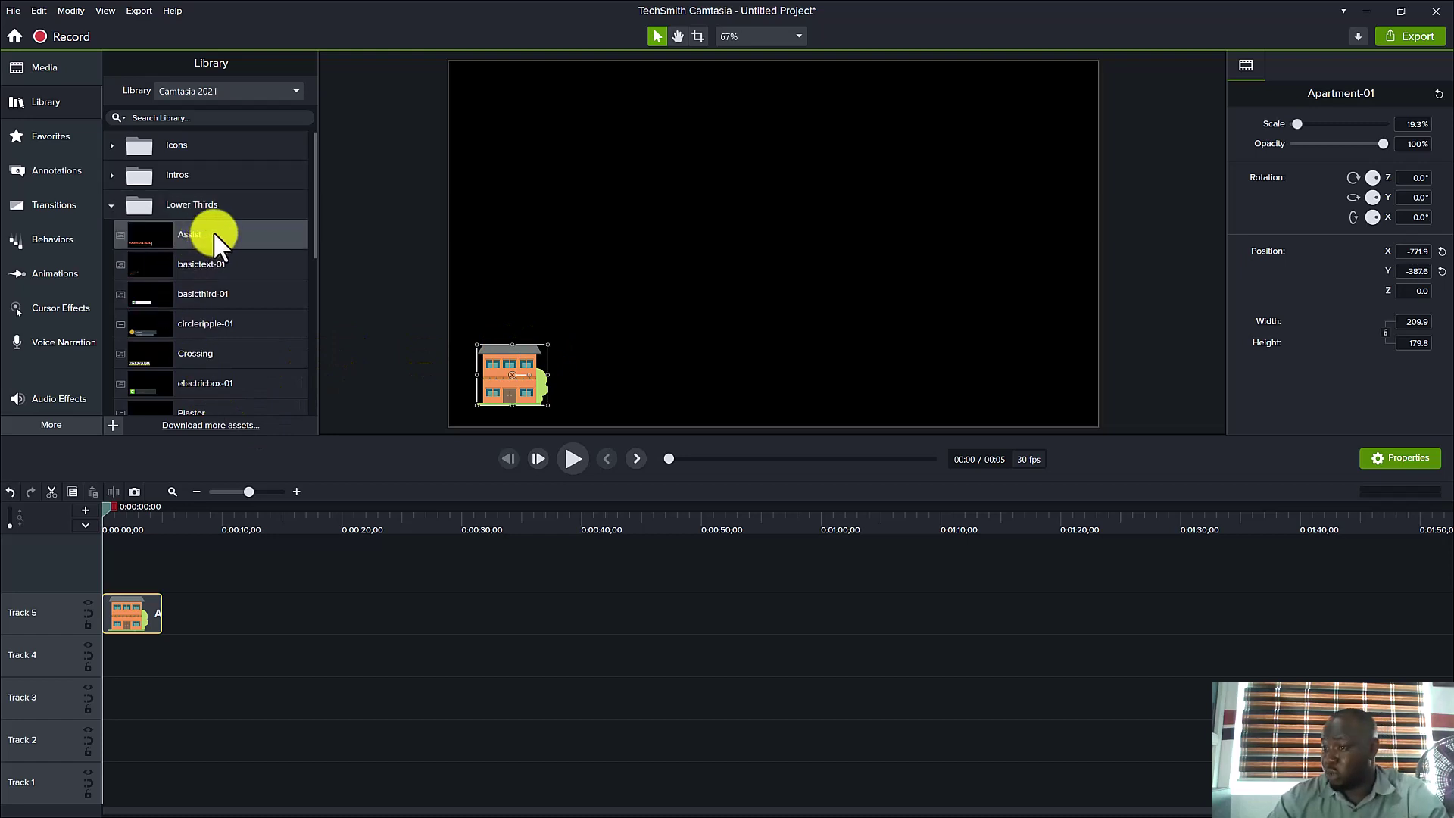
pyautogui.click(231, 306)
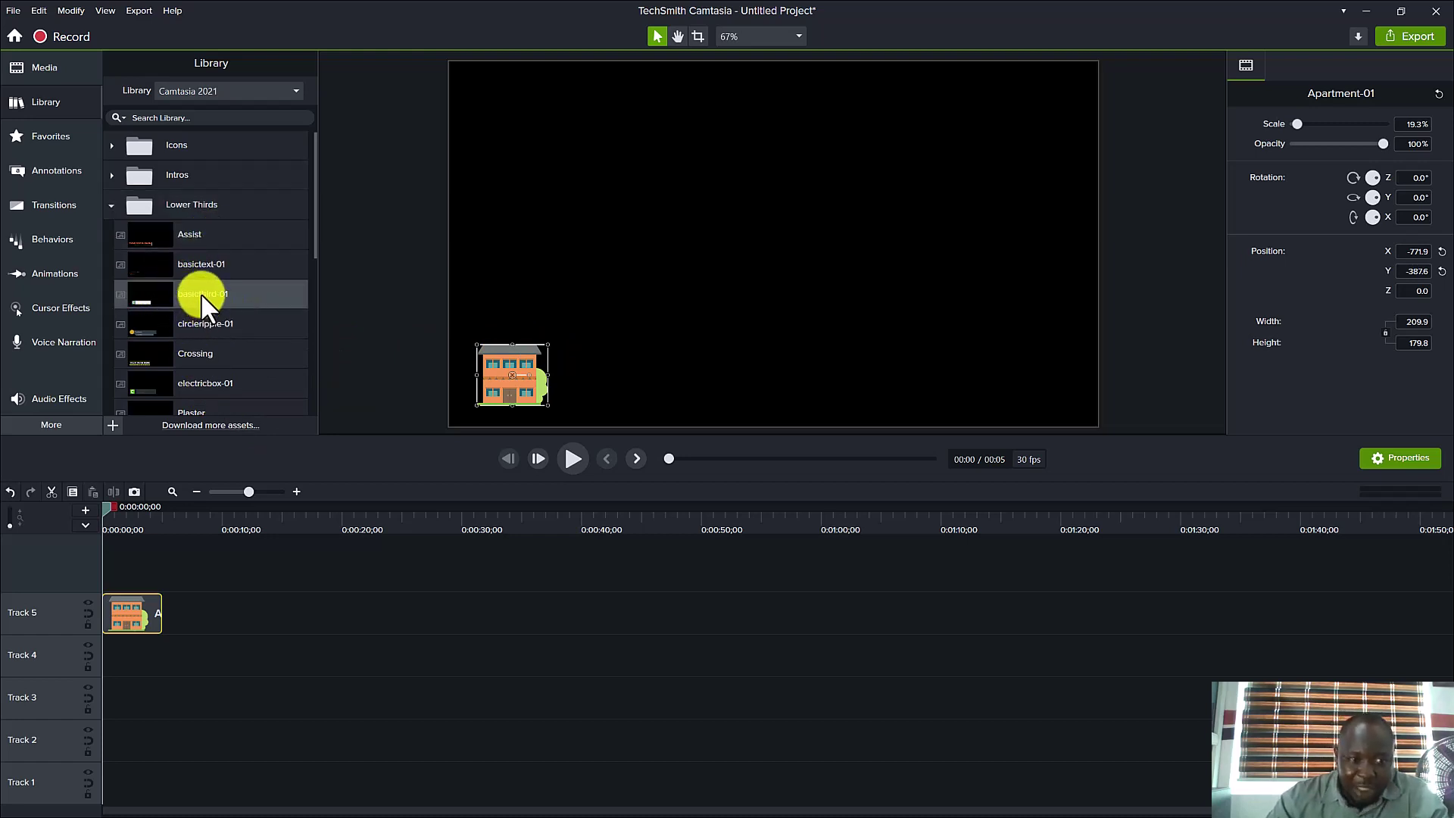
pyautogui.moveTo(202, 293); pyautogui.dragTo(112, 657)
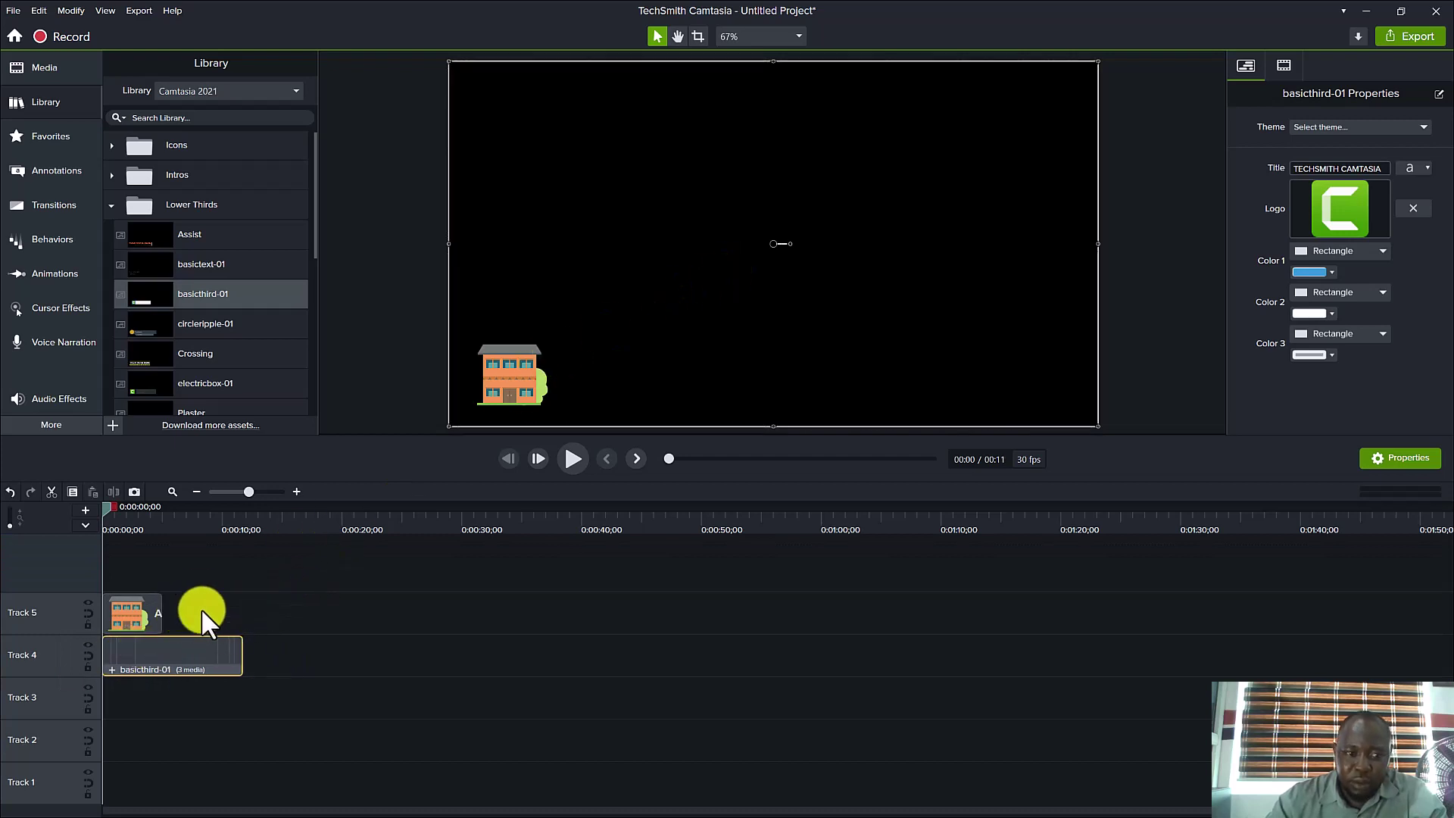
pyautogui.moveTo(108, 503); pyautogui.dragTo(137, 505)
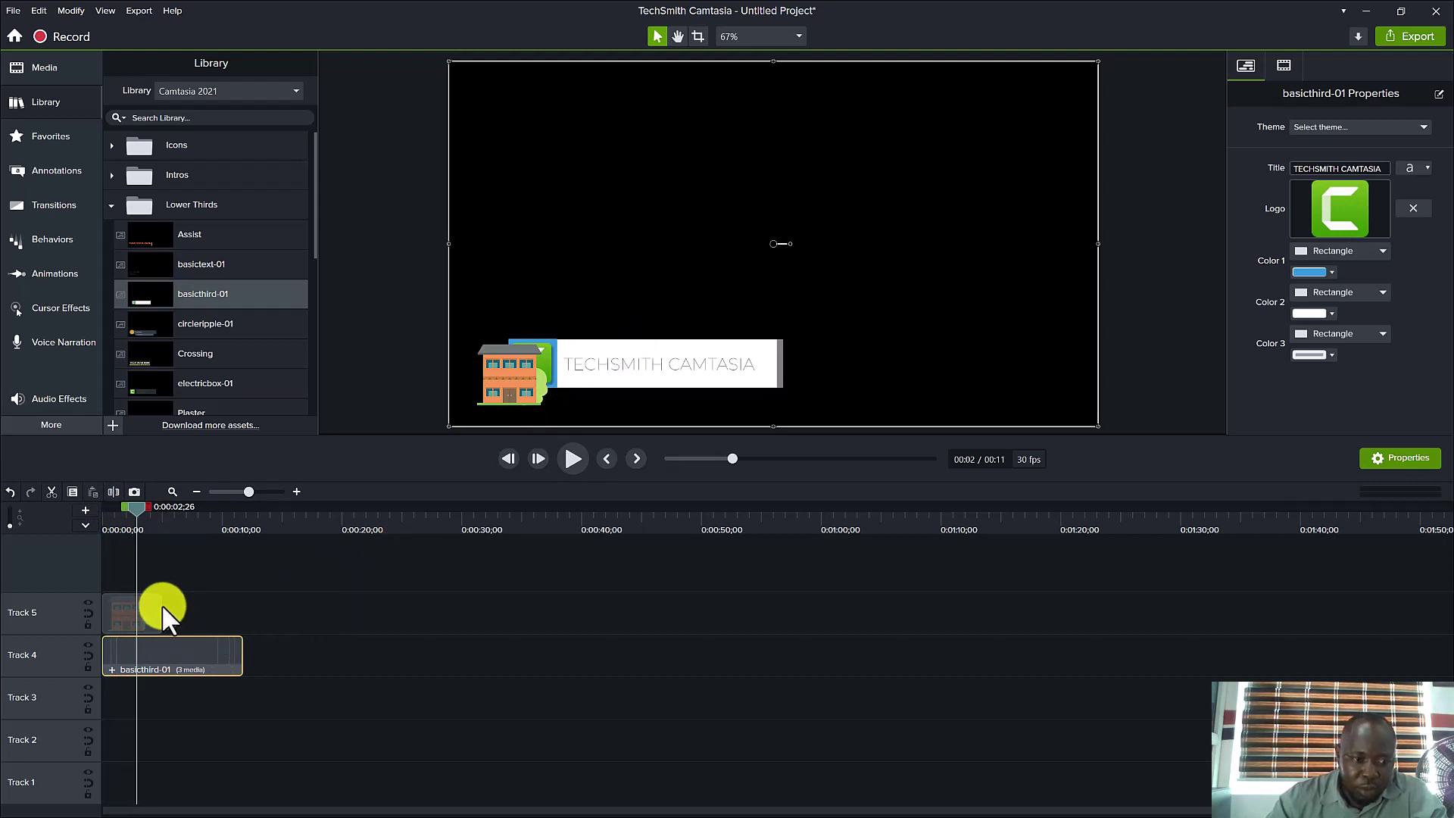
# Step: Move the Apartment-01 clip to Track 3 and place the lower third just beside the apartment on the canvas
pyautogui.moveTo(152, 603); pyautogui.dragTo(143, 707)
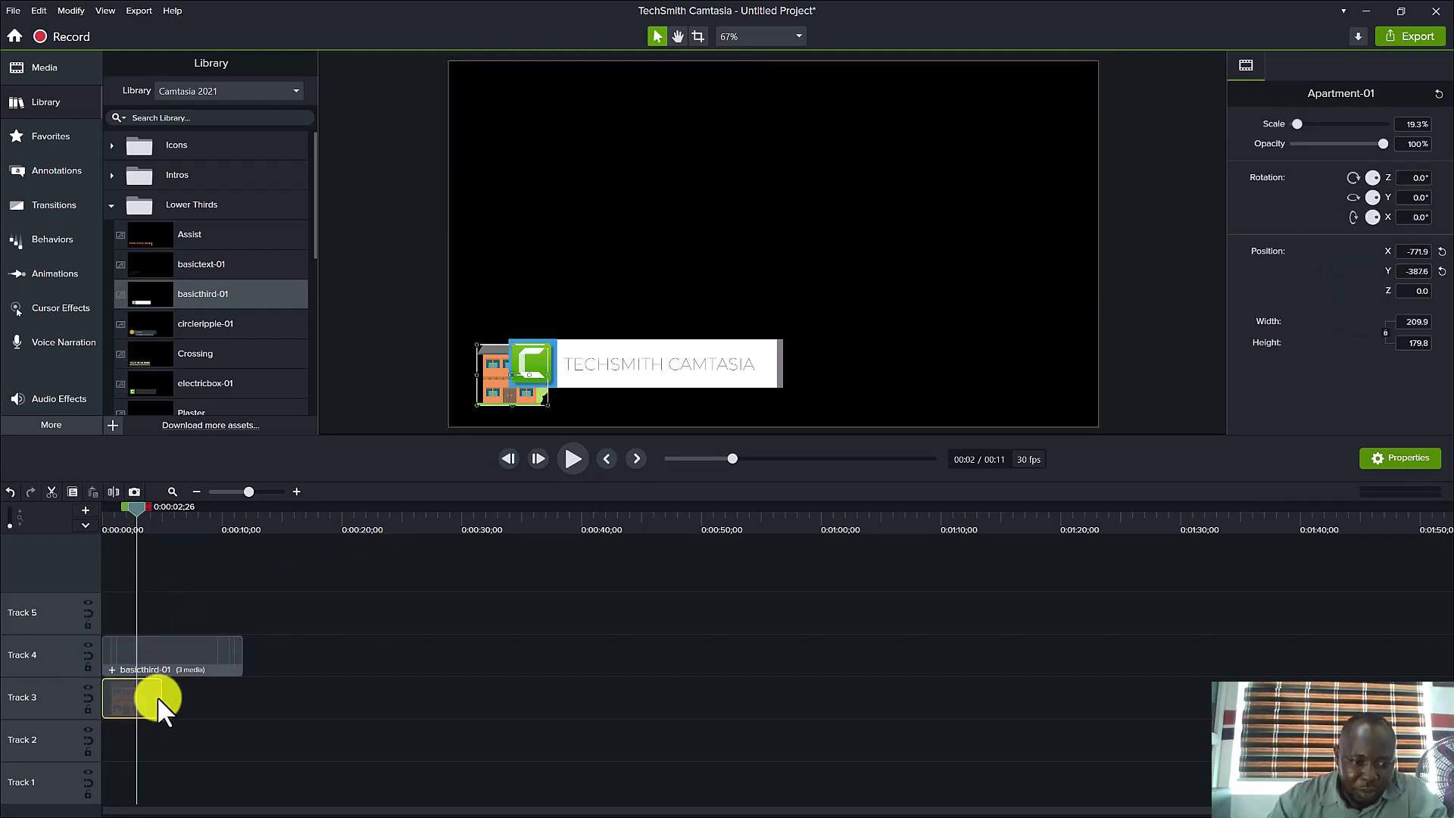
pyautogui.click(576, 363)
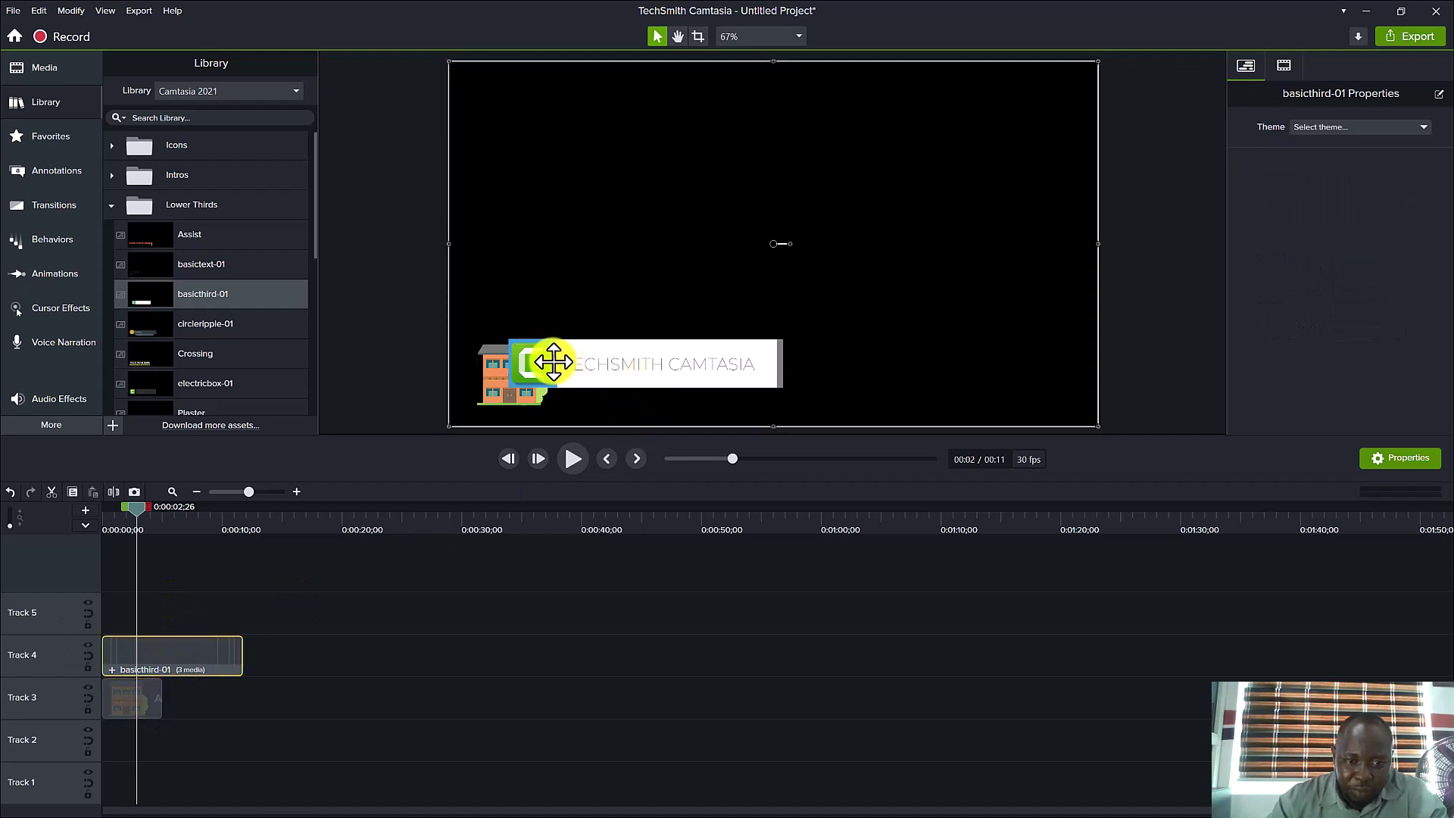
pyautogui.moveTo(592, 366)
pyautogui.mouseDown()
pyautogui.moveTo(615, 378)
pyautogui.moveTo(609, 396)
pyautogui.moveTo(583, 378)
pyautogui.mouseUp()
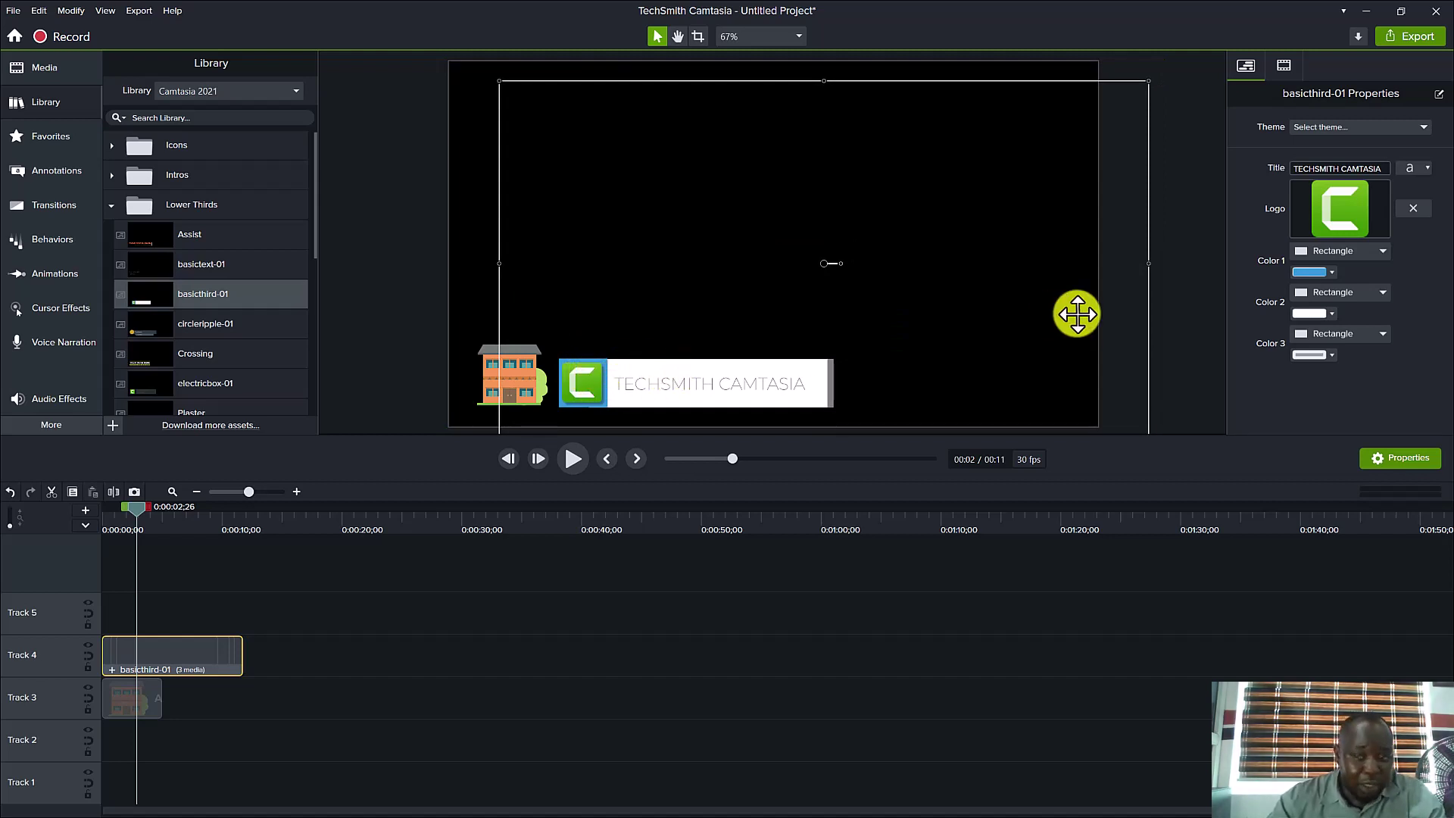
# Step: Remove the logo from the basicthird-01 lower third and set its title to HOME ADDRESS
pyautogui.click(1413, 207)
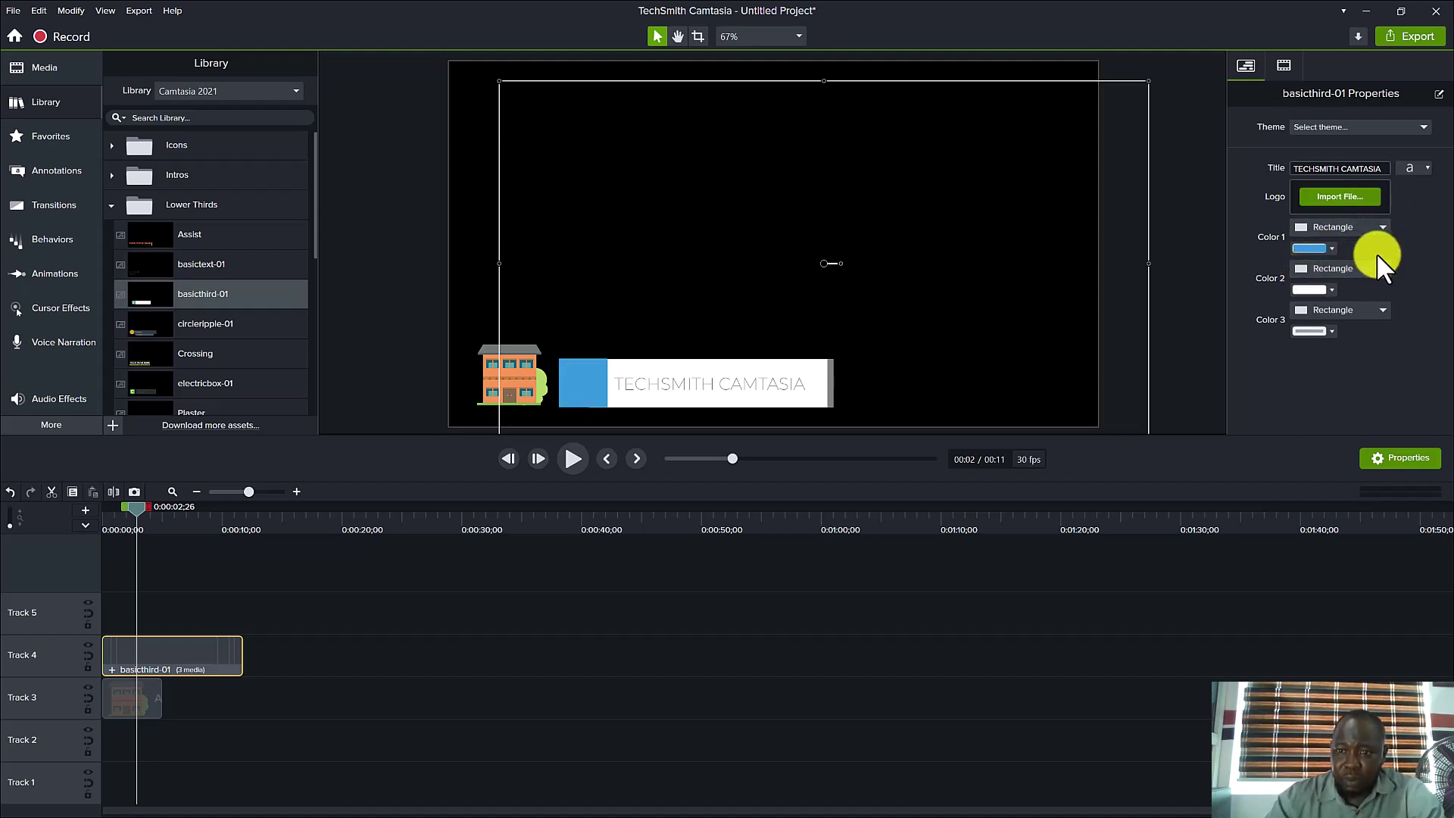
pyautogui.click(1361, 170)
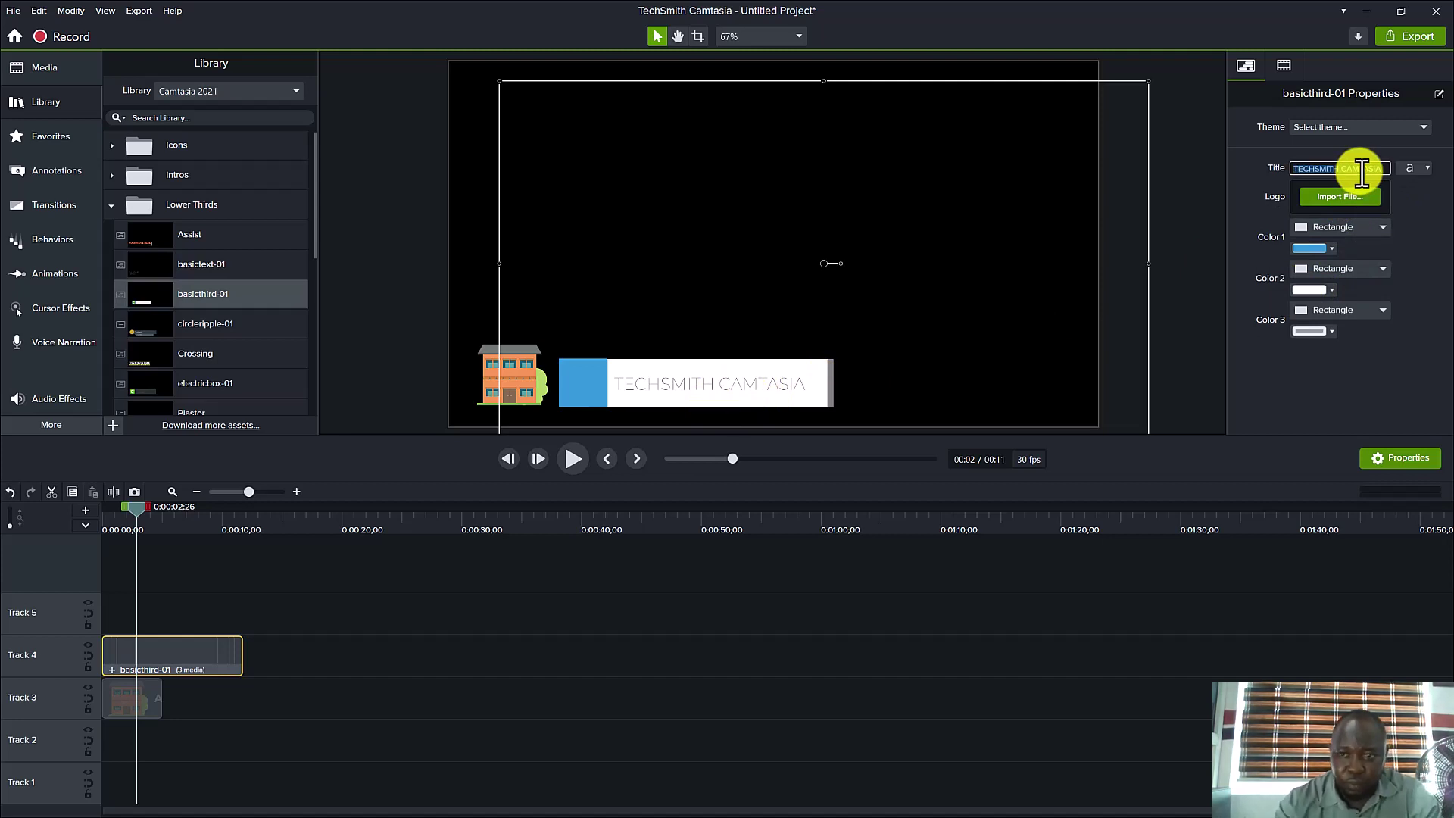
pyautogui.write('HOME A')
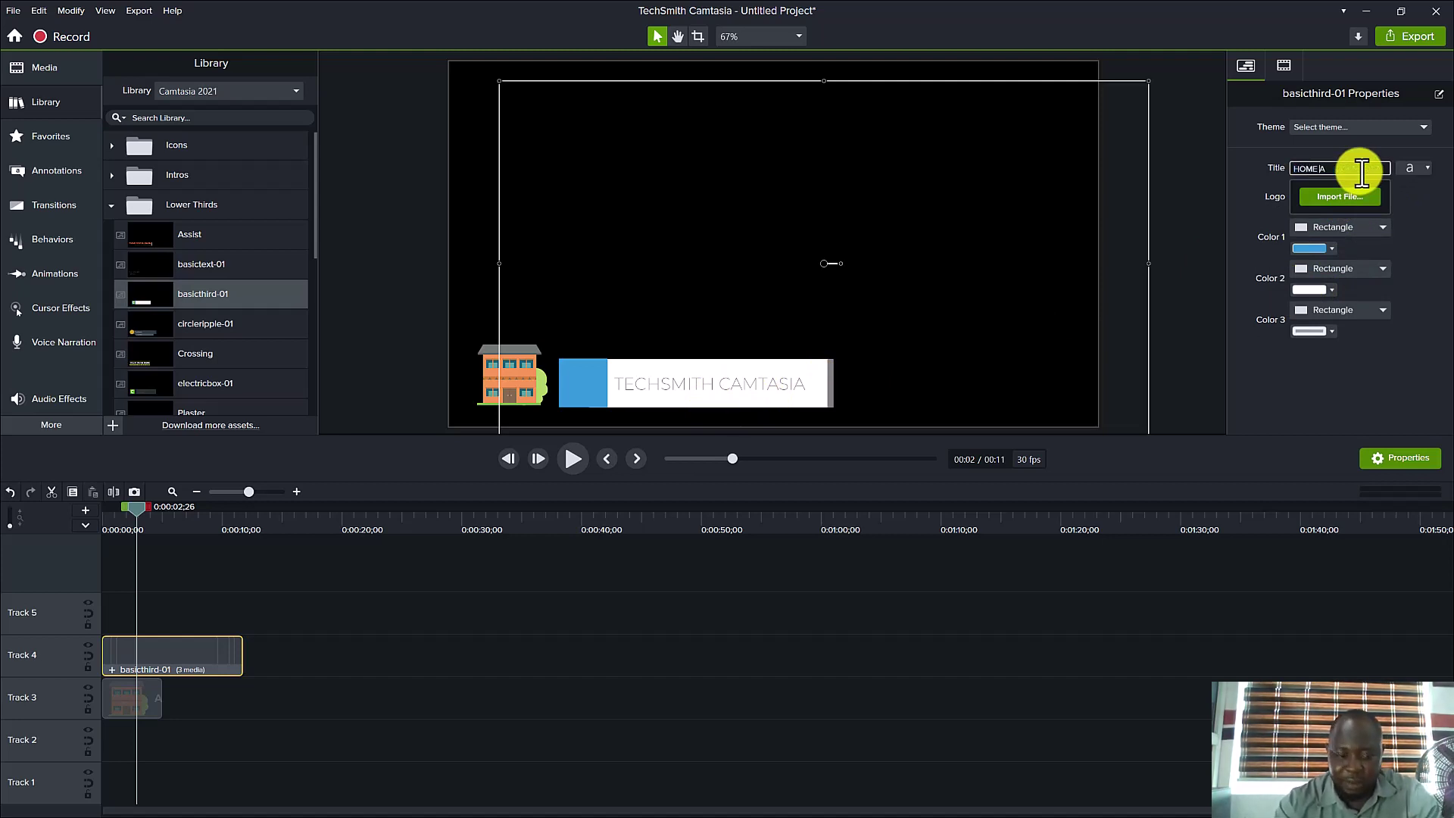
pyautogui.write('DDRESS')
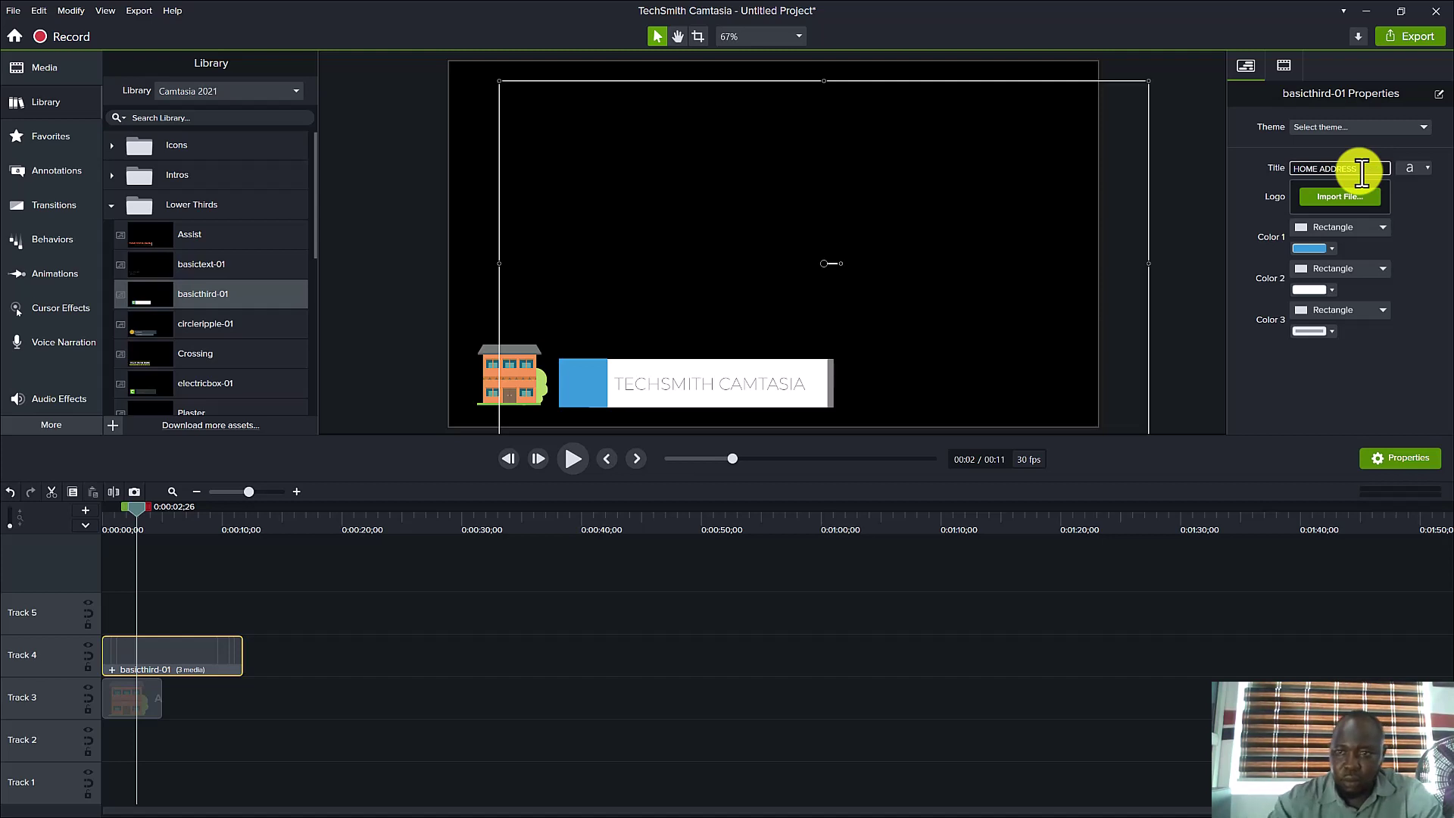
# Step: Make the HOME ADDRESS title bold and set its font size to 53
pyautogui.click(1419, 169)
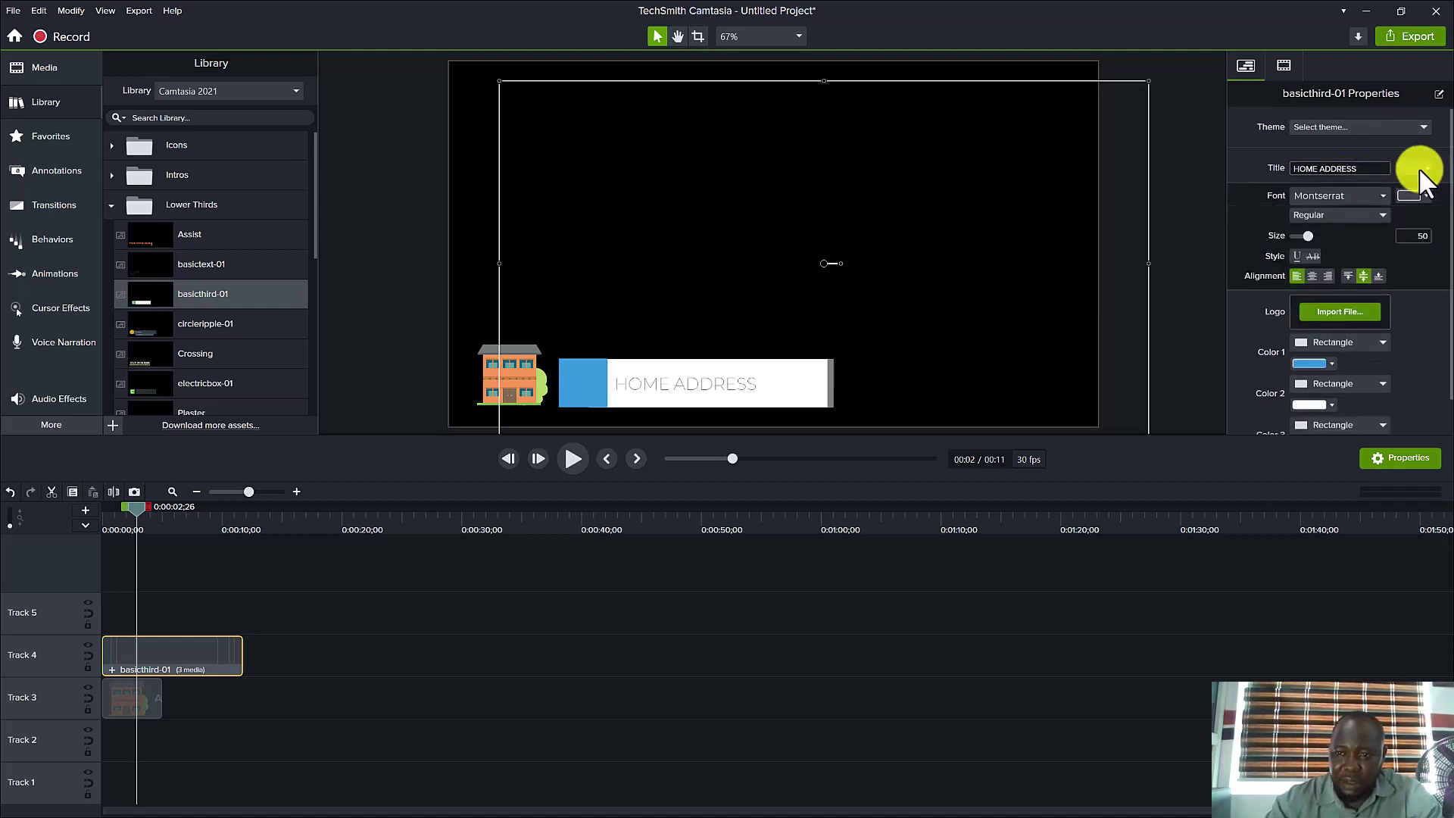
pyautogui.click(1378, 214)
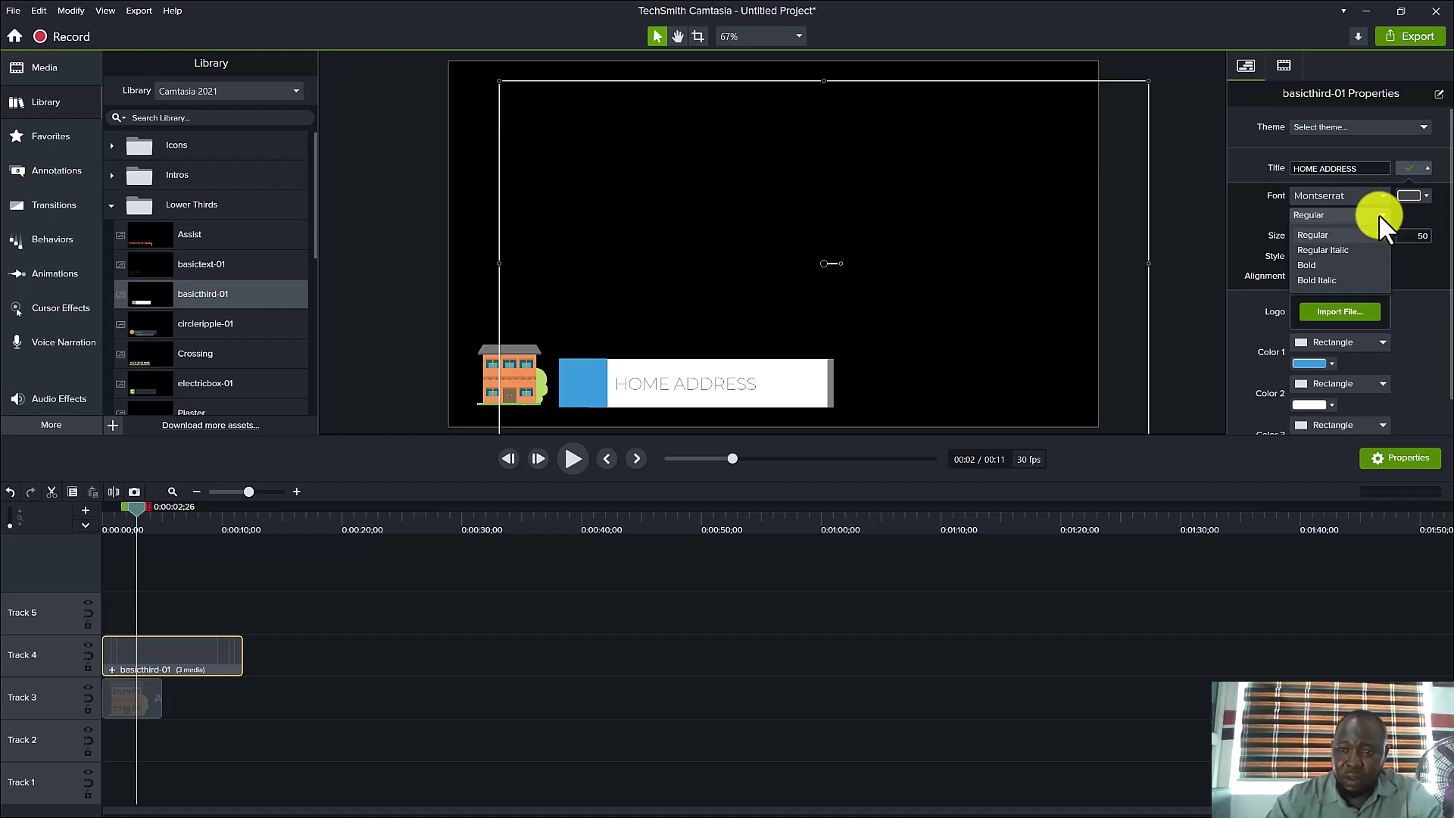
pyautogui.click(1346, 264)
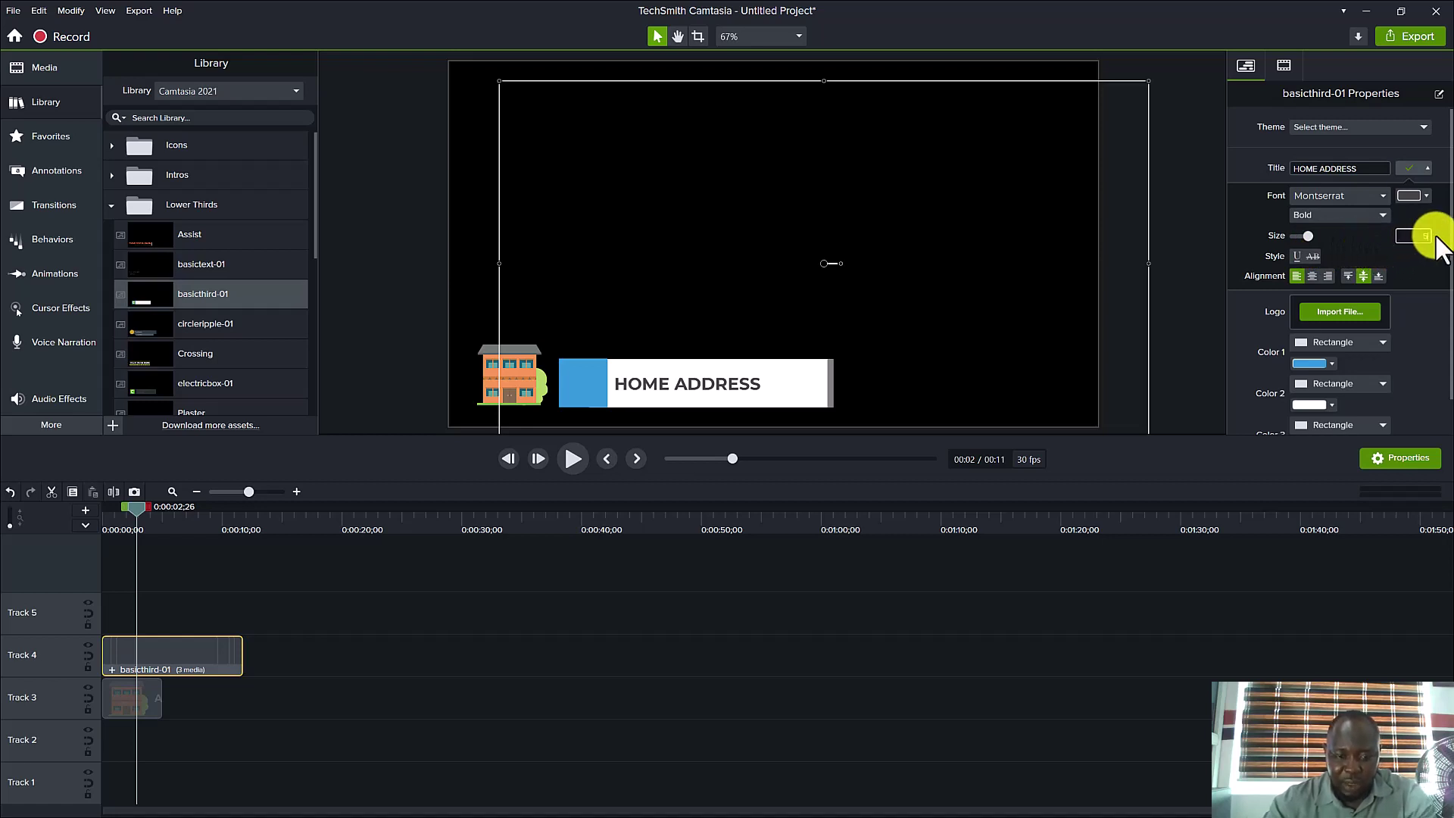
pyautogui.scroll(1, 1424, 247)
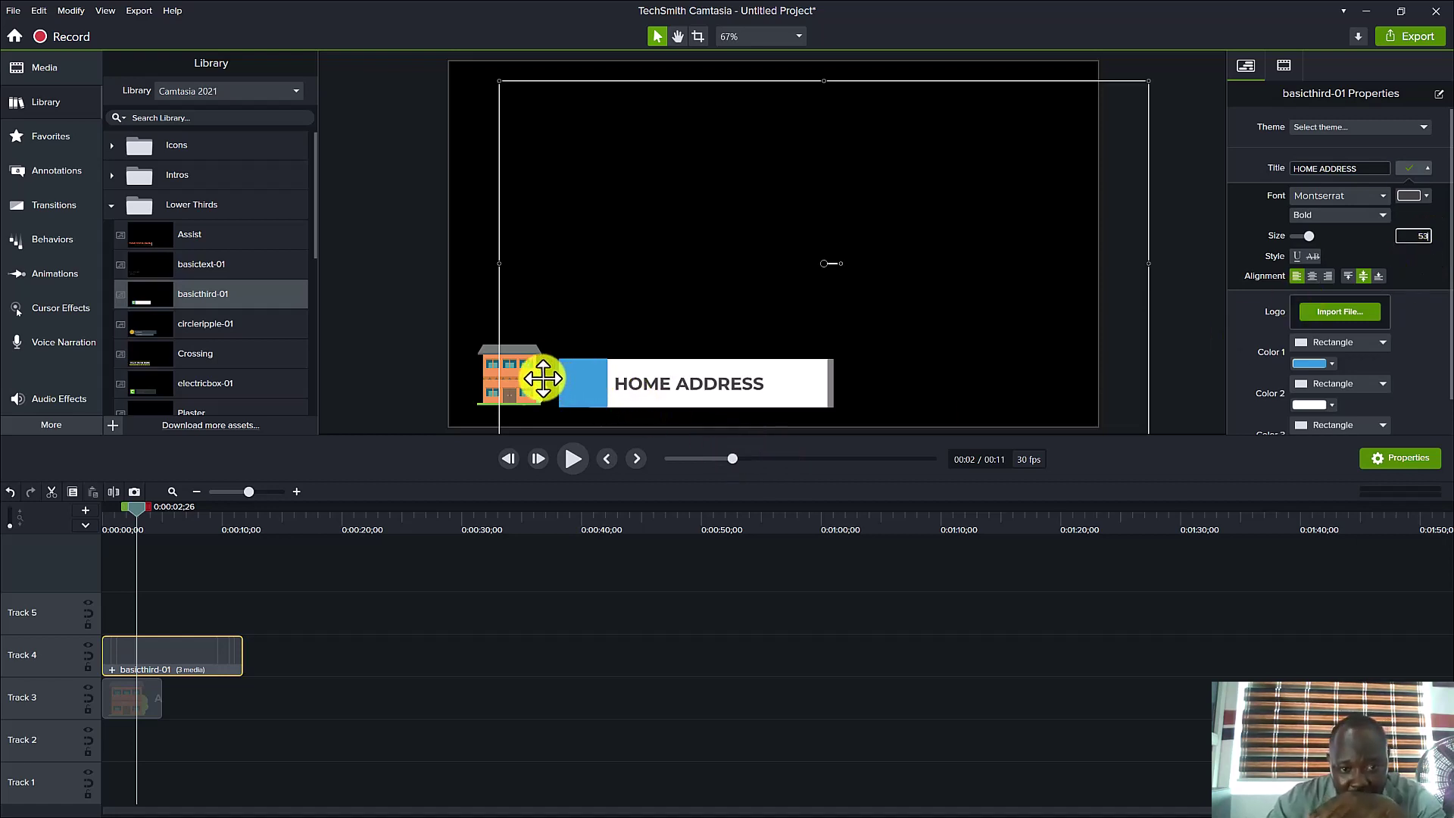
# Step: Shift the lower third back so it overlaps the apartment, and move the Apartment-01 clip to Track 5 above it
pyautogui.moveTo(677, 387); pyautogui.dragTo(628, 387)
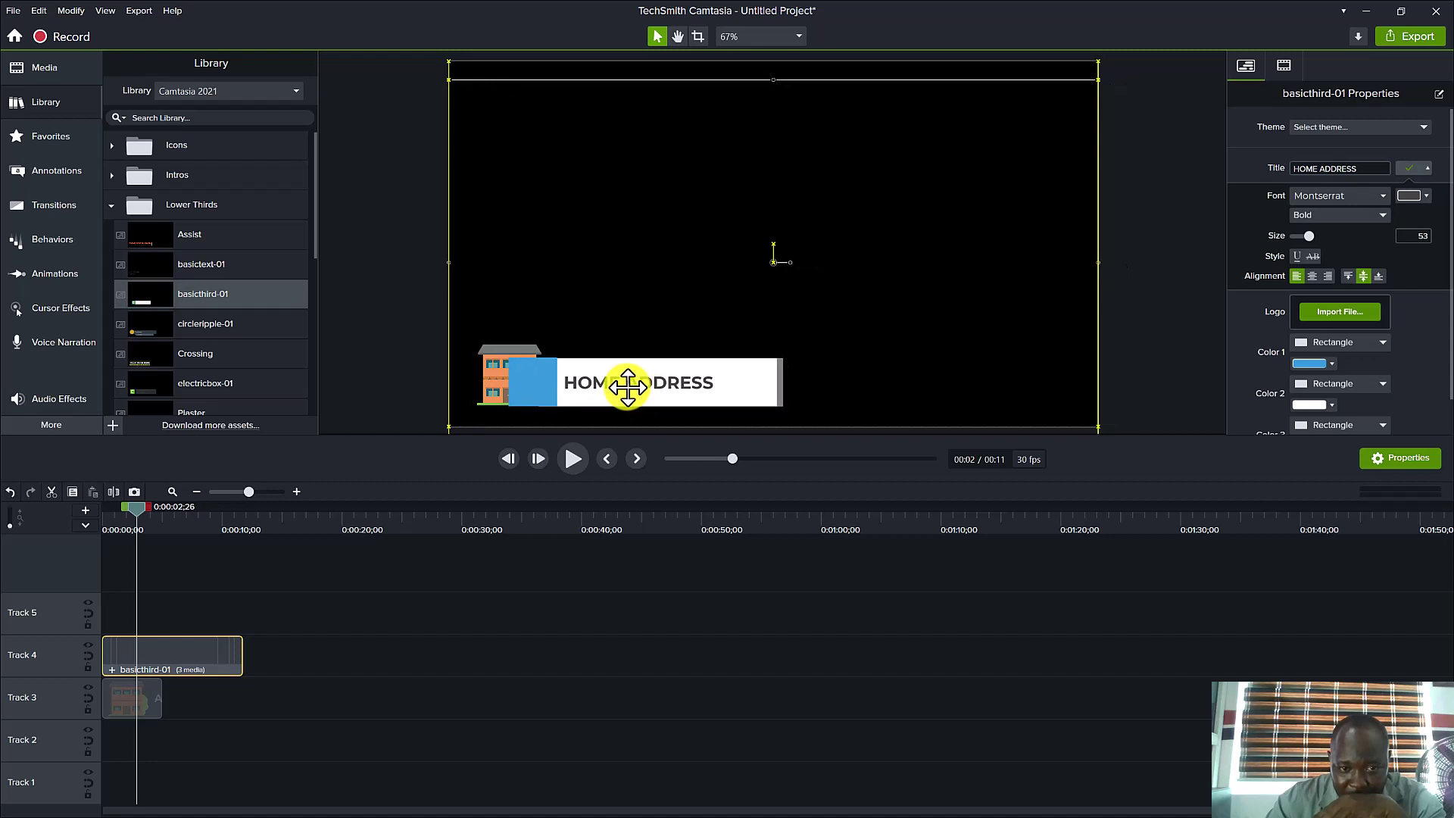
pyautogui.click(138, 702)
pyautogui.moveTo(120, 699); pyautogui.dragTo(130, 616)
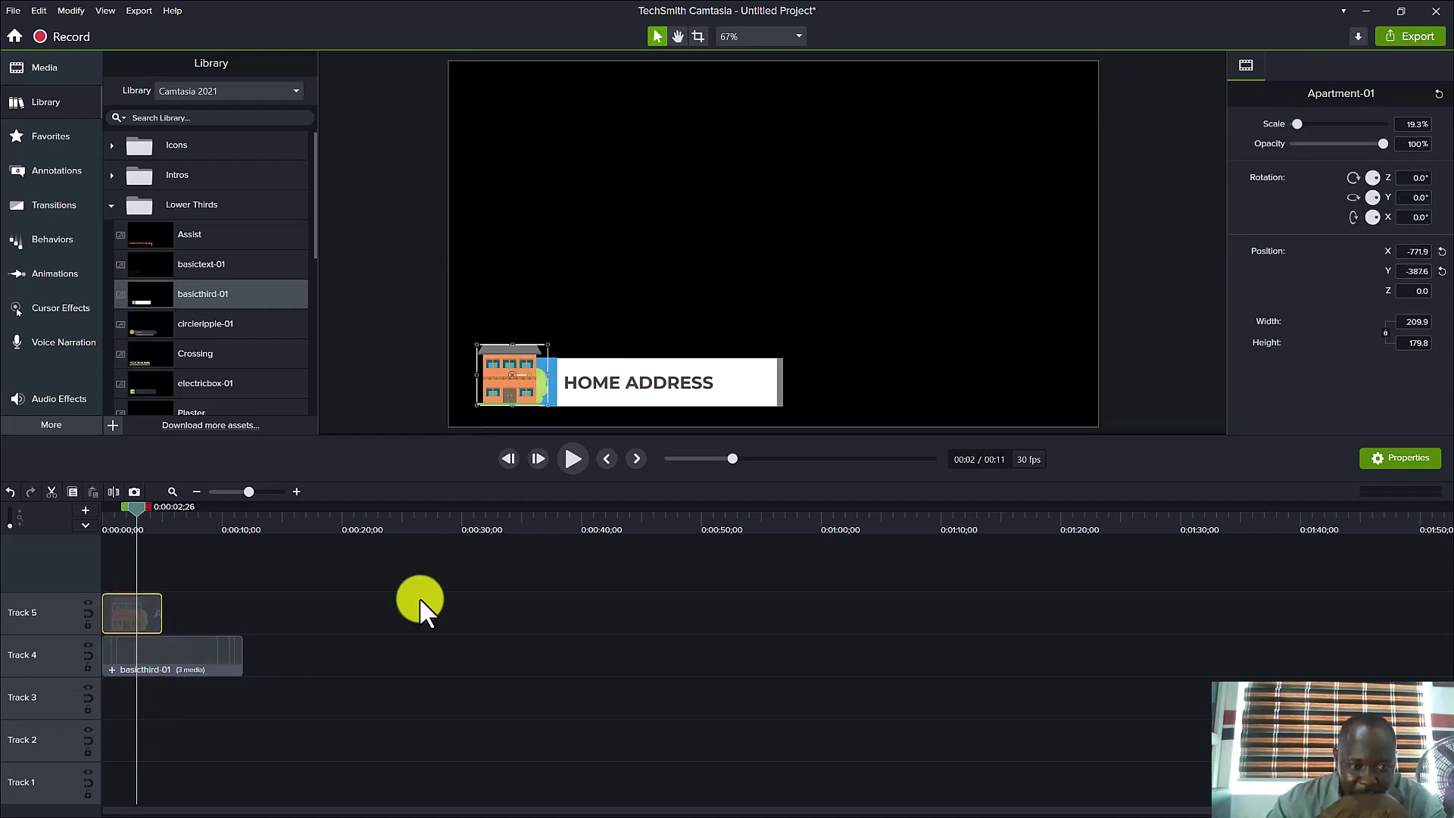
# Step: Play the timeline from the start to preview the apartment and the HOME ADDRESS lower third, pausing after about six seconds
pyautogui.moveTo(139, 505); pyautogui.dragTo(65, 515)
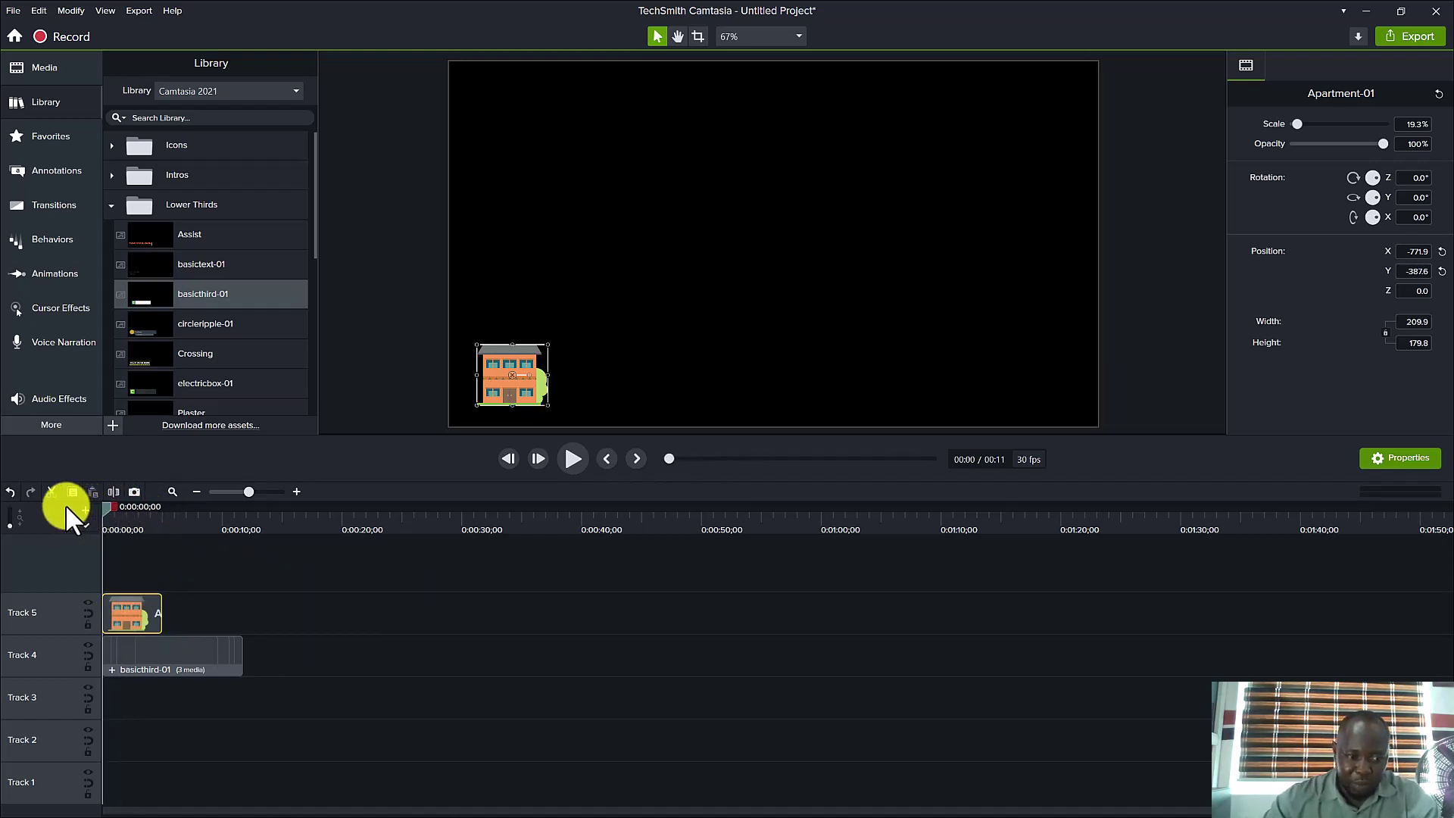
pyautogui.click(575, 457)
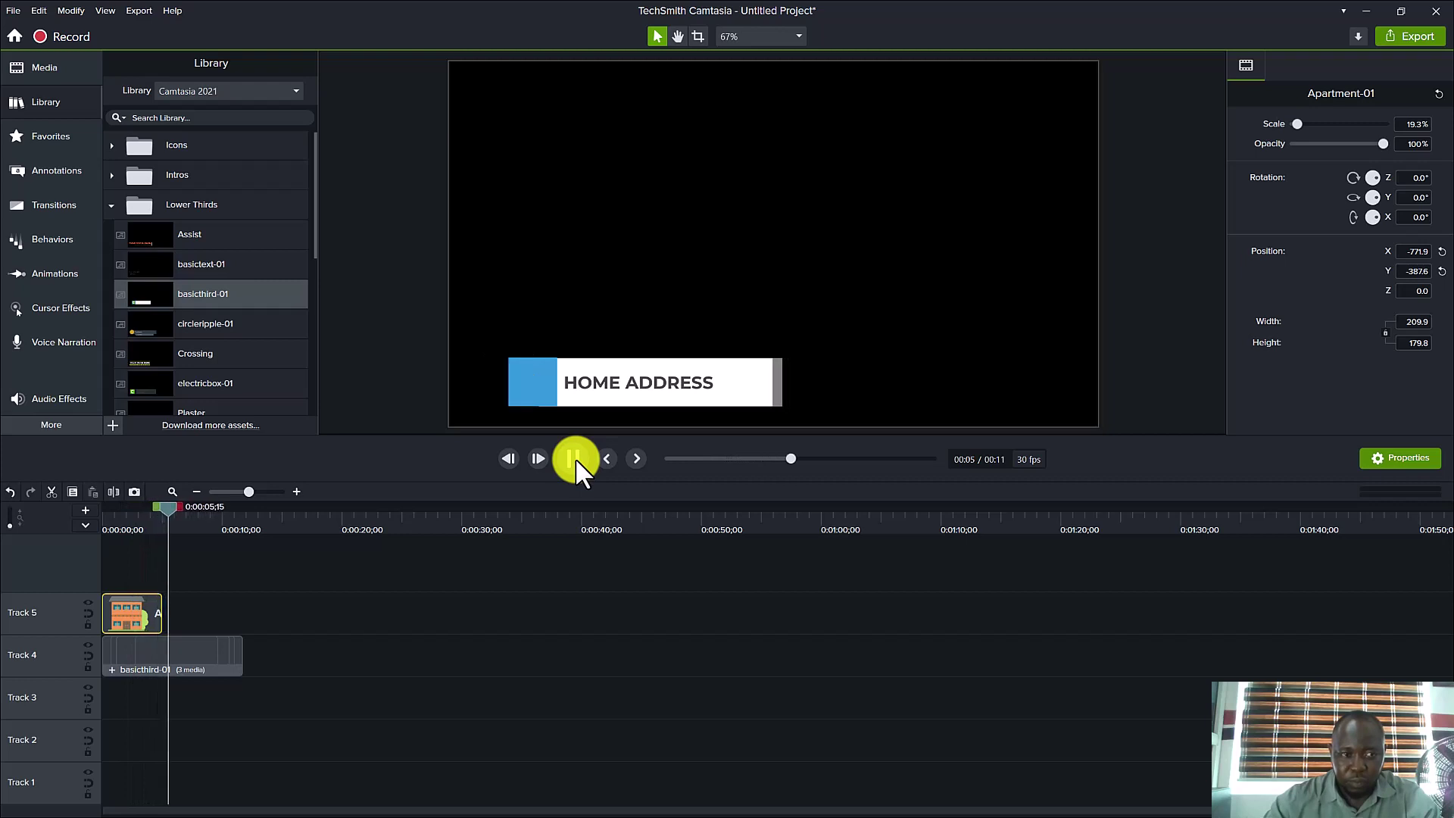
pyautogui.click(574, 458)
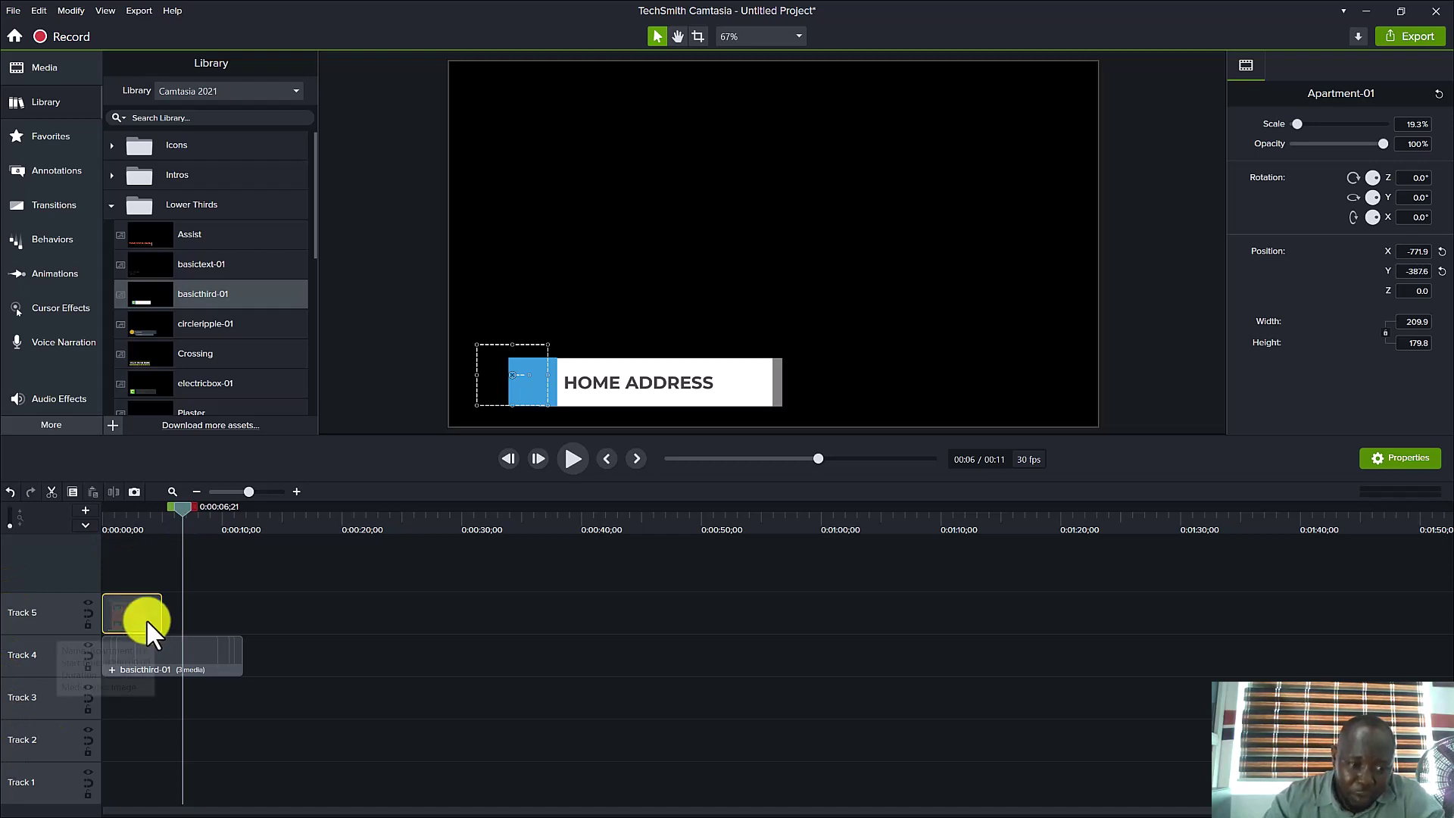
# Step: Extend the Apartment-01 clip to end together with the basicthird-01 clip and play the timeline from the start
pyautogui.moveTo(162, 616); pyautogui.dragTo(243, 619)
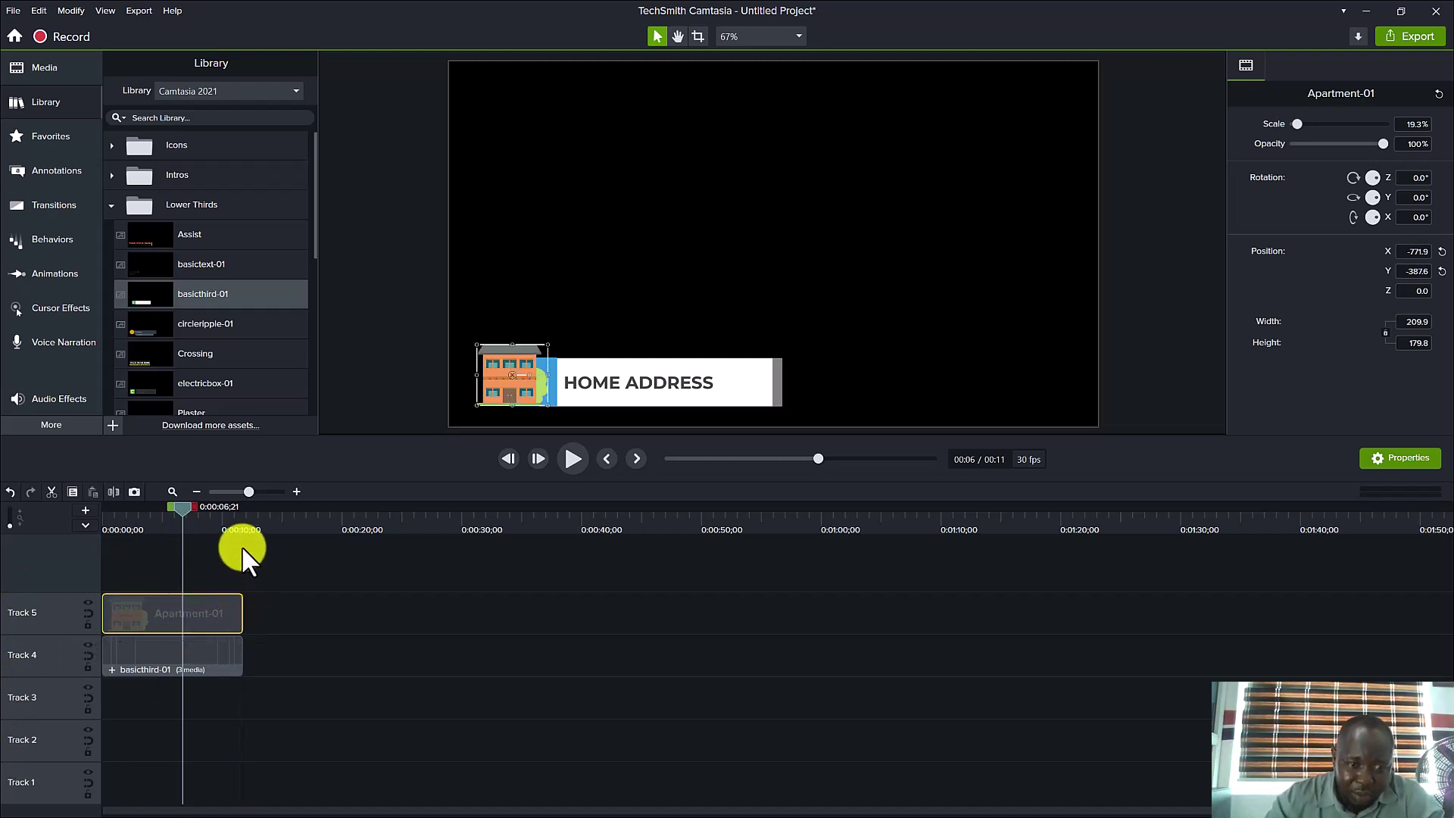
pyautogui.moveTo(184, 506); pyautogui.dragTo(213, 525)
pyautogui.moveTo(234, 525); pyautogui.dragTo(65, 518)
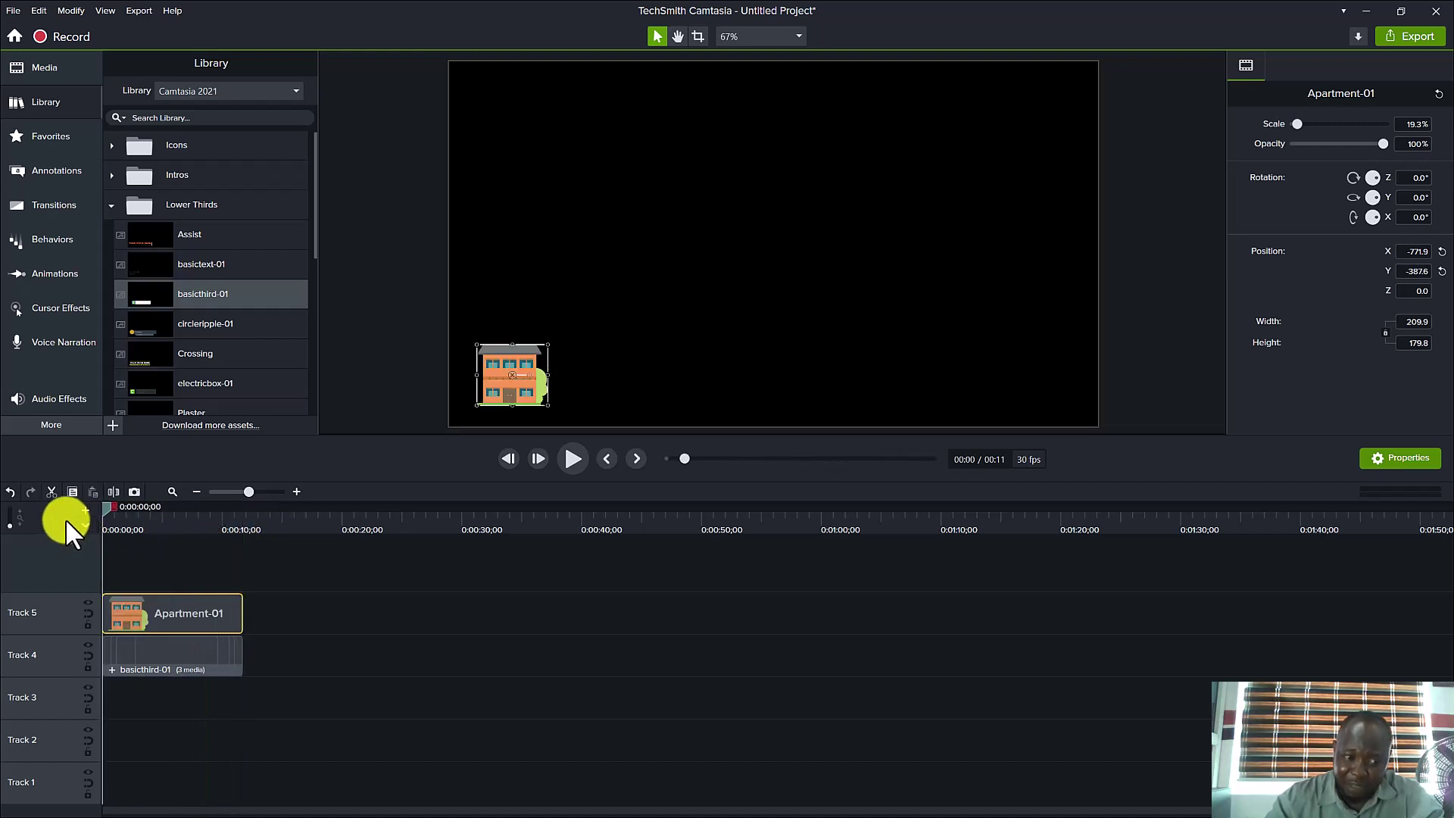
pyautogui.click(583, 457)
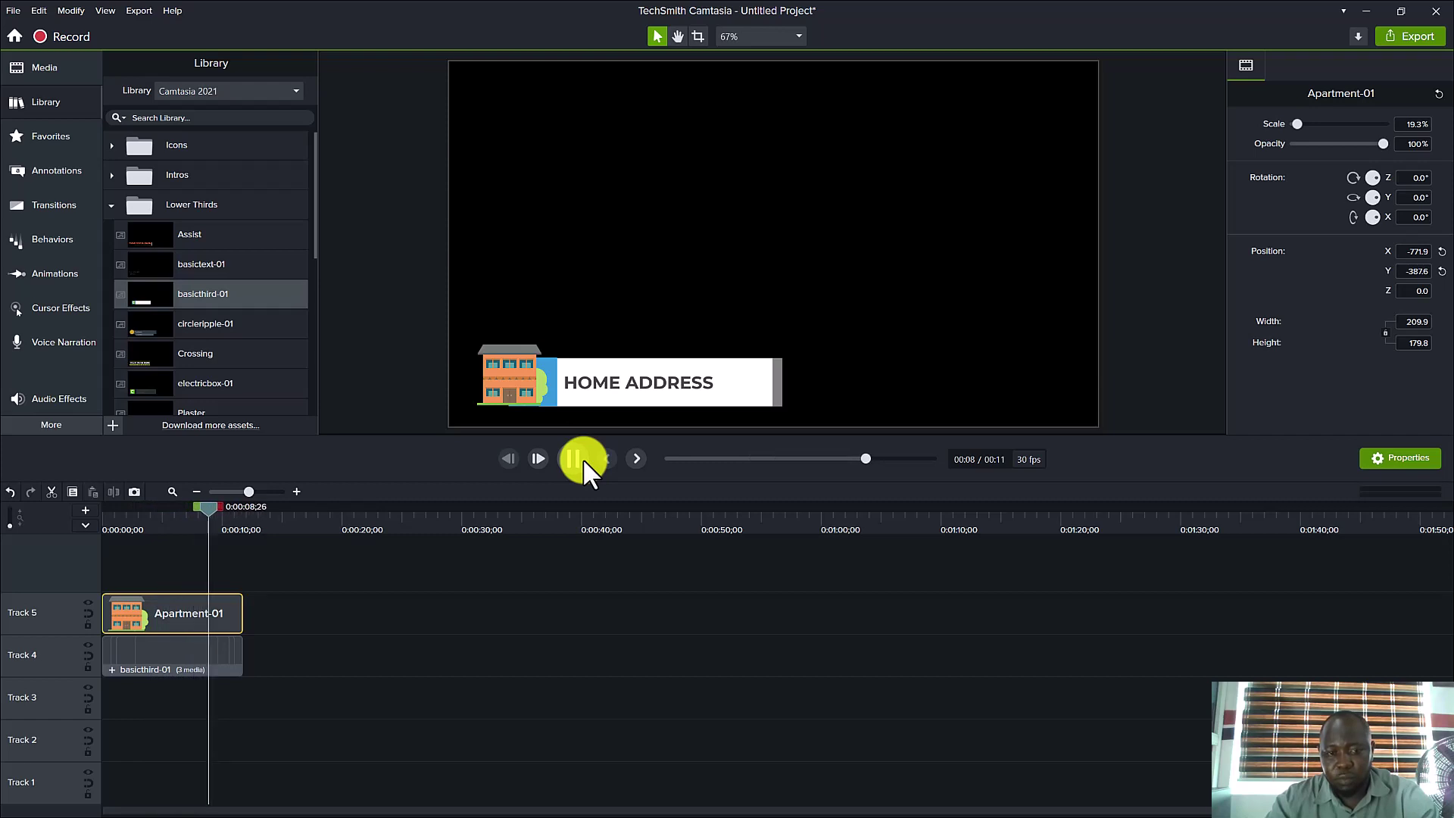
pyautogui.click(583, 457)
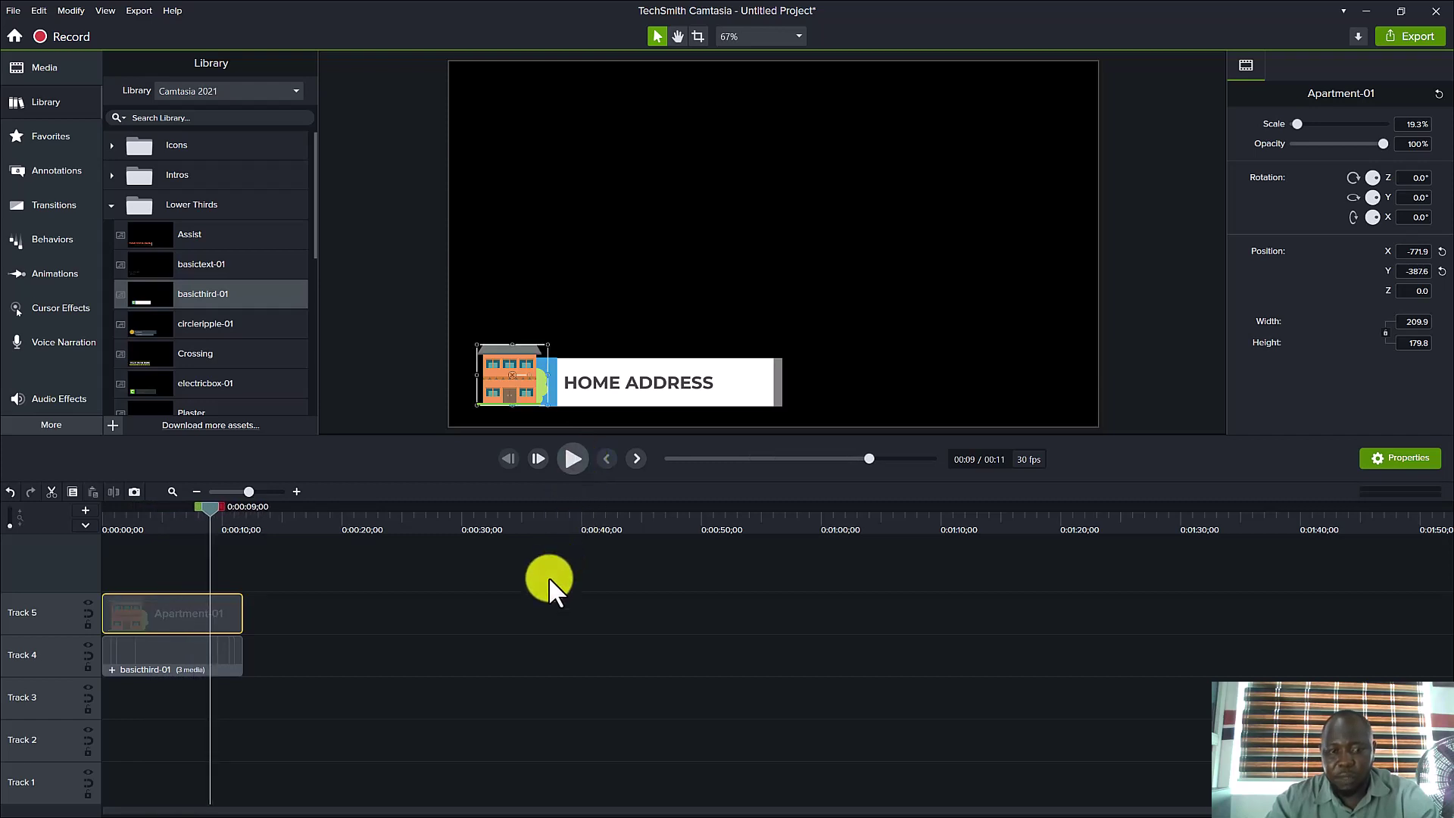
# Step: Collapse the Lower Thirds library folder and select the Intros folder
pyautogui.click(109, 208)
pyautogui.click(111, 207)
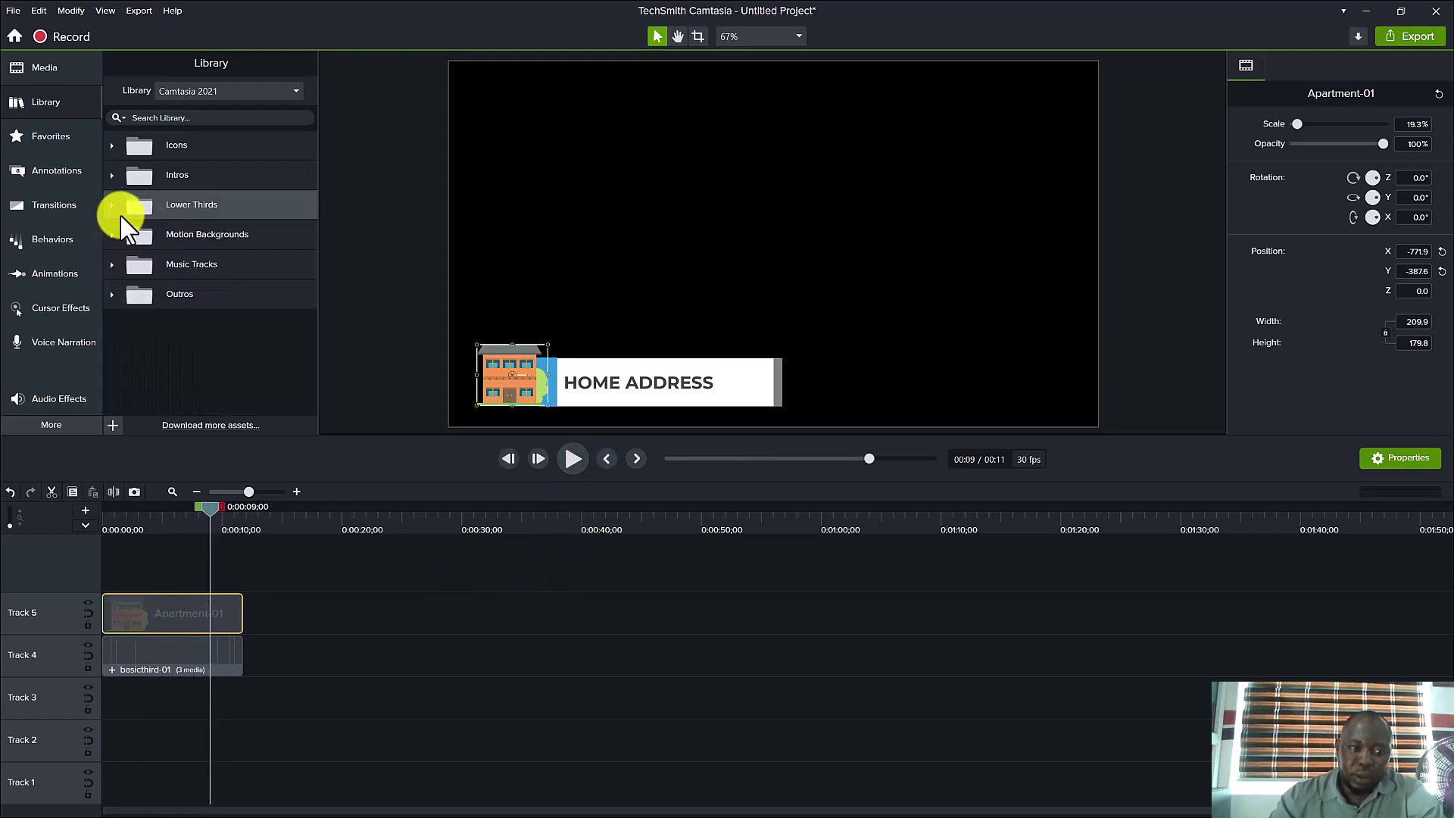
pyautogui.click(182, 172)
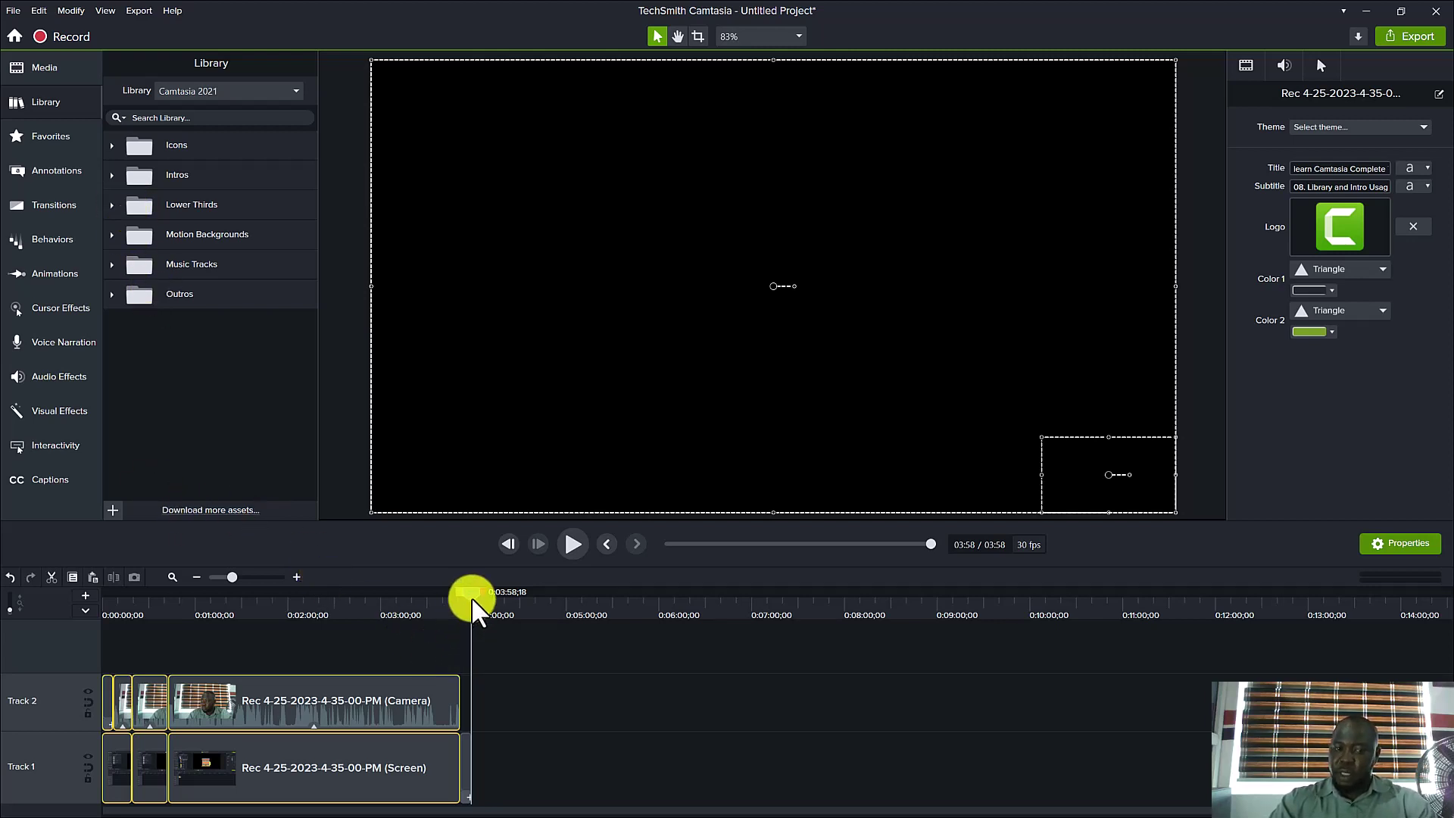
# Step: Move the playhead back to 0:03:57;09 to view the intro clip at the end of the recording
pyautogui.moveTo(469, 603); pyautogui.dragTo(468, 593)
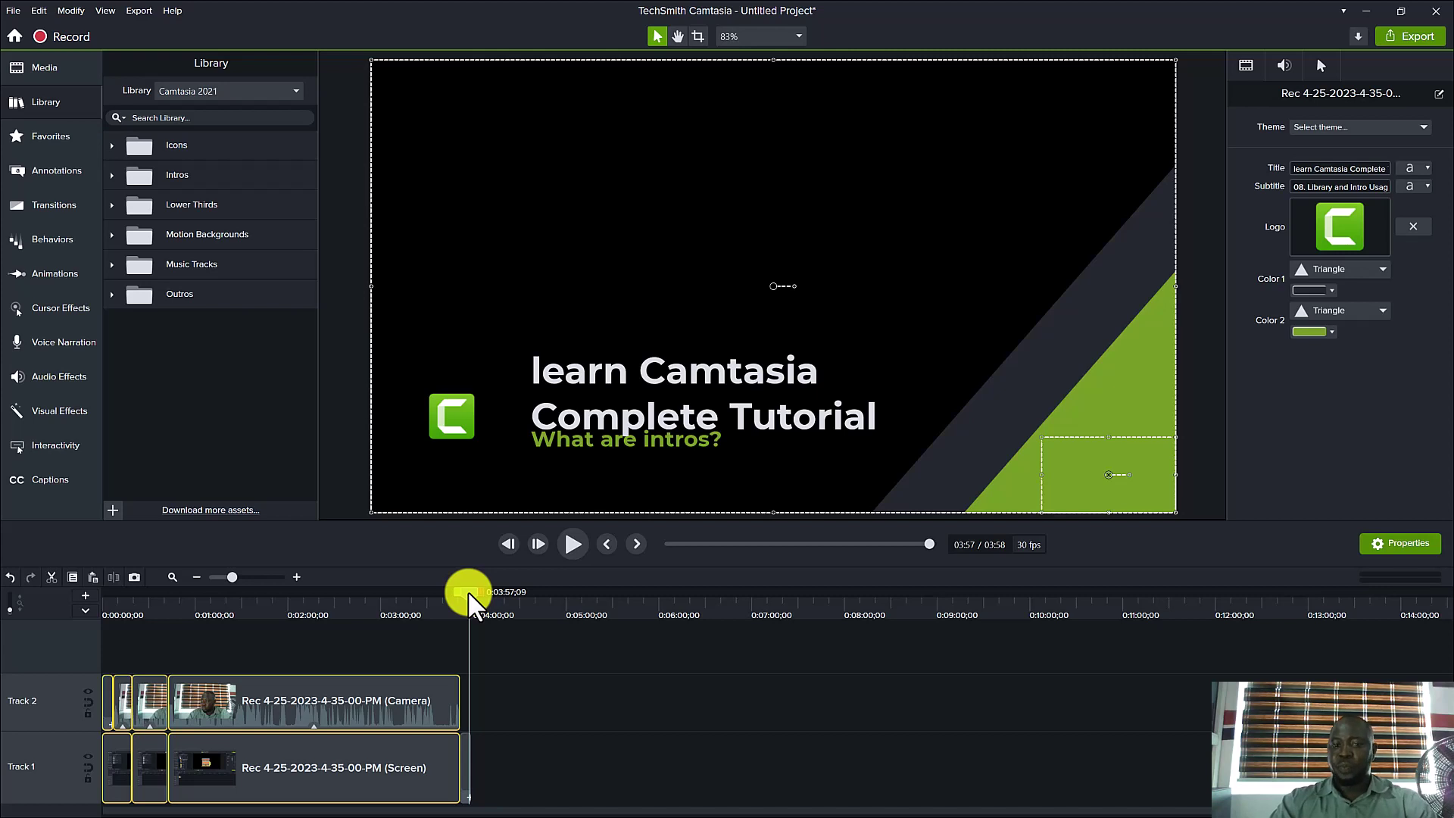
# Step: Add the State intro from the Intros library folder to Track 2 at 0:03:58;28, just past the end of the recording
pyautogui.moveTo(469, 593); pyautogui.dragTo(471, 593)
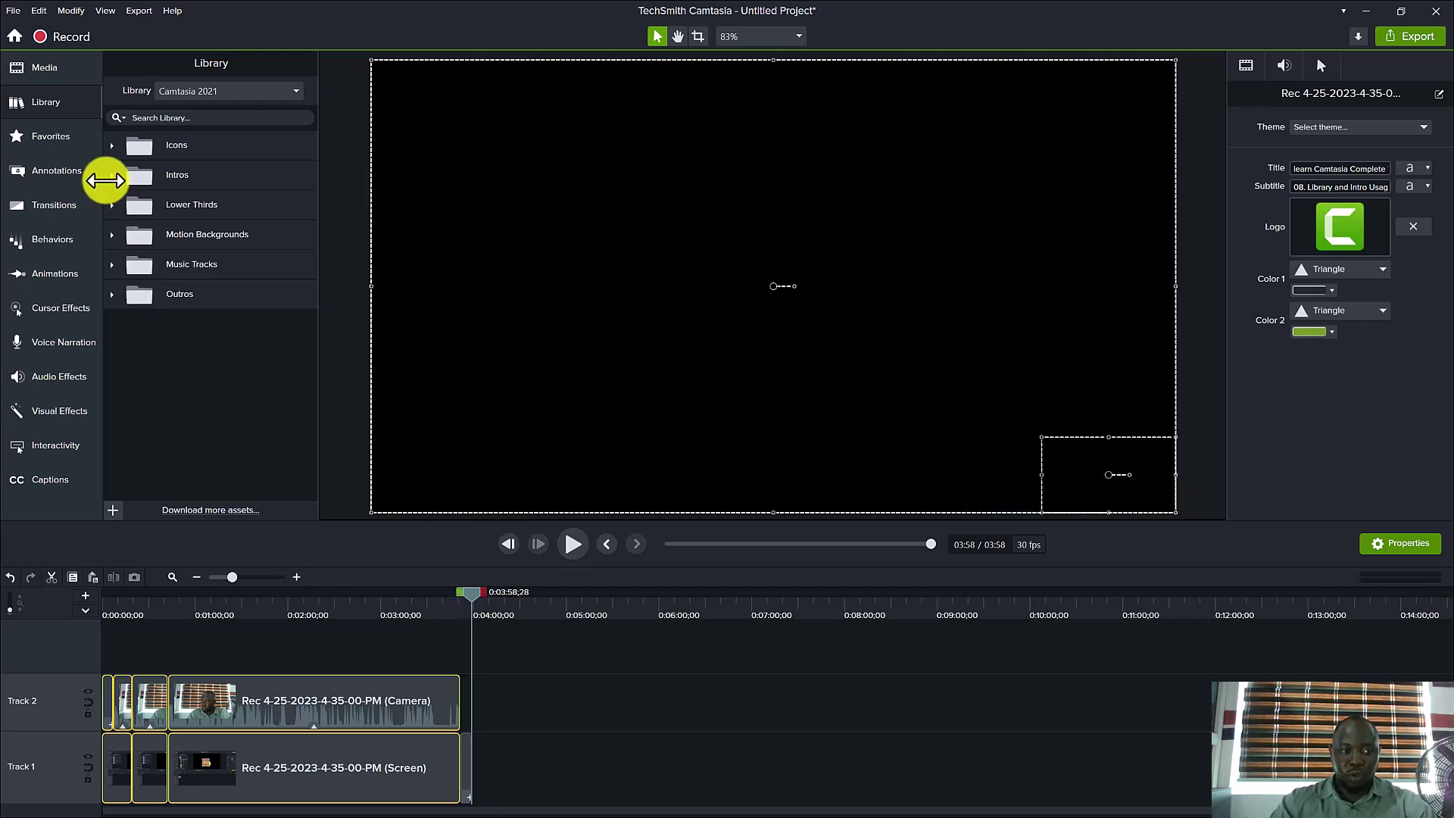
pyautogui.click(113, 176)
pyautogui.scroll(-3, 237, 311)
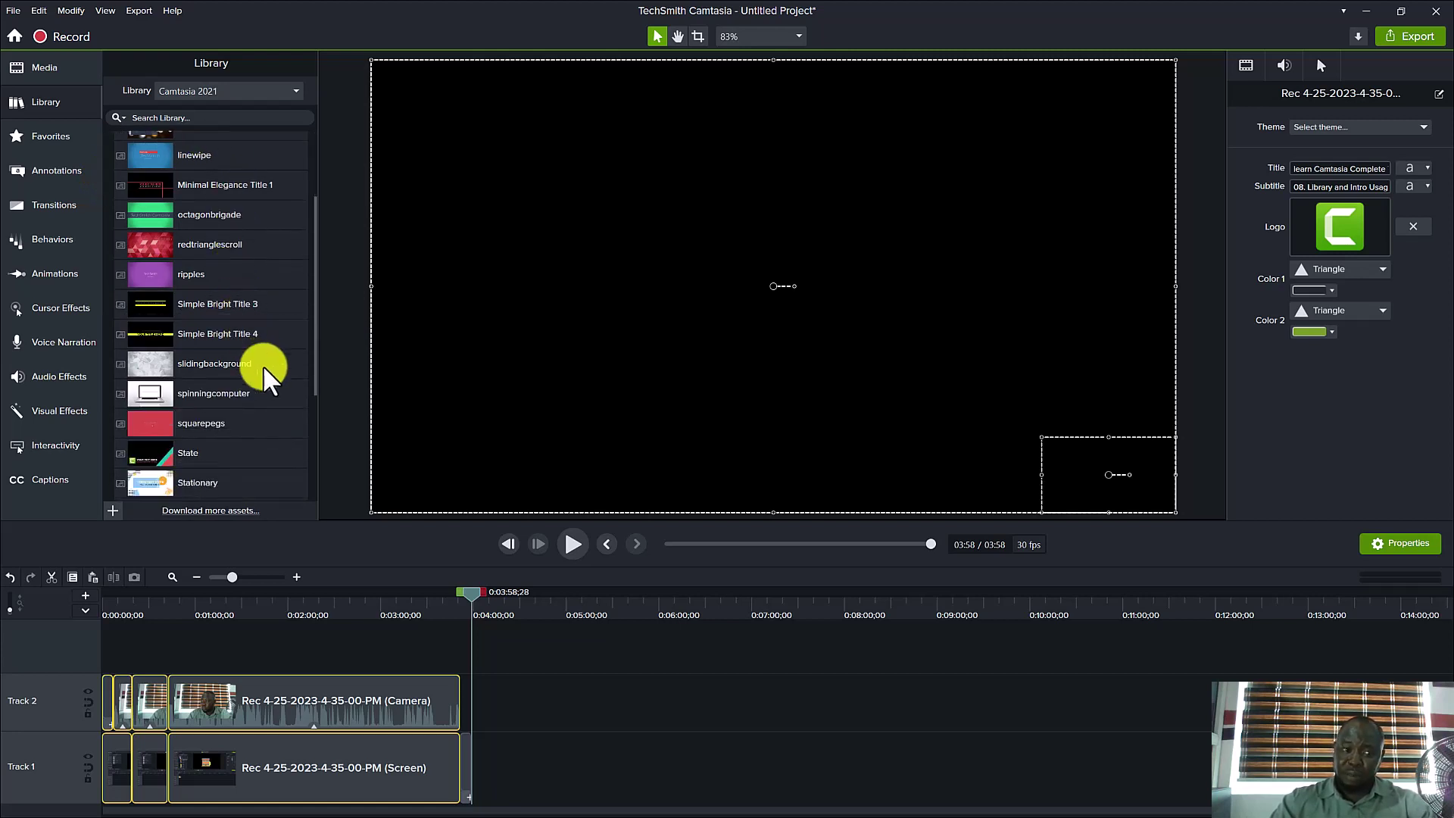
pyautogui.scroll(-1, 258, 362)
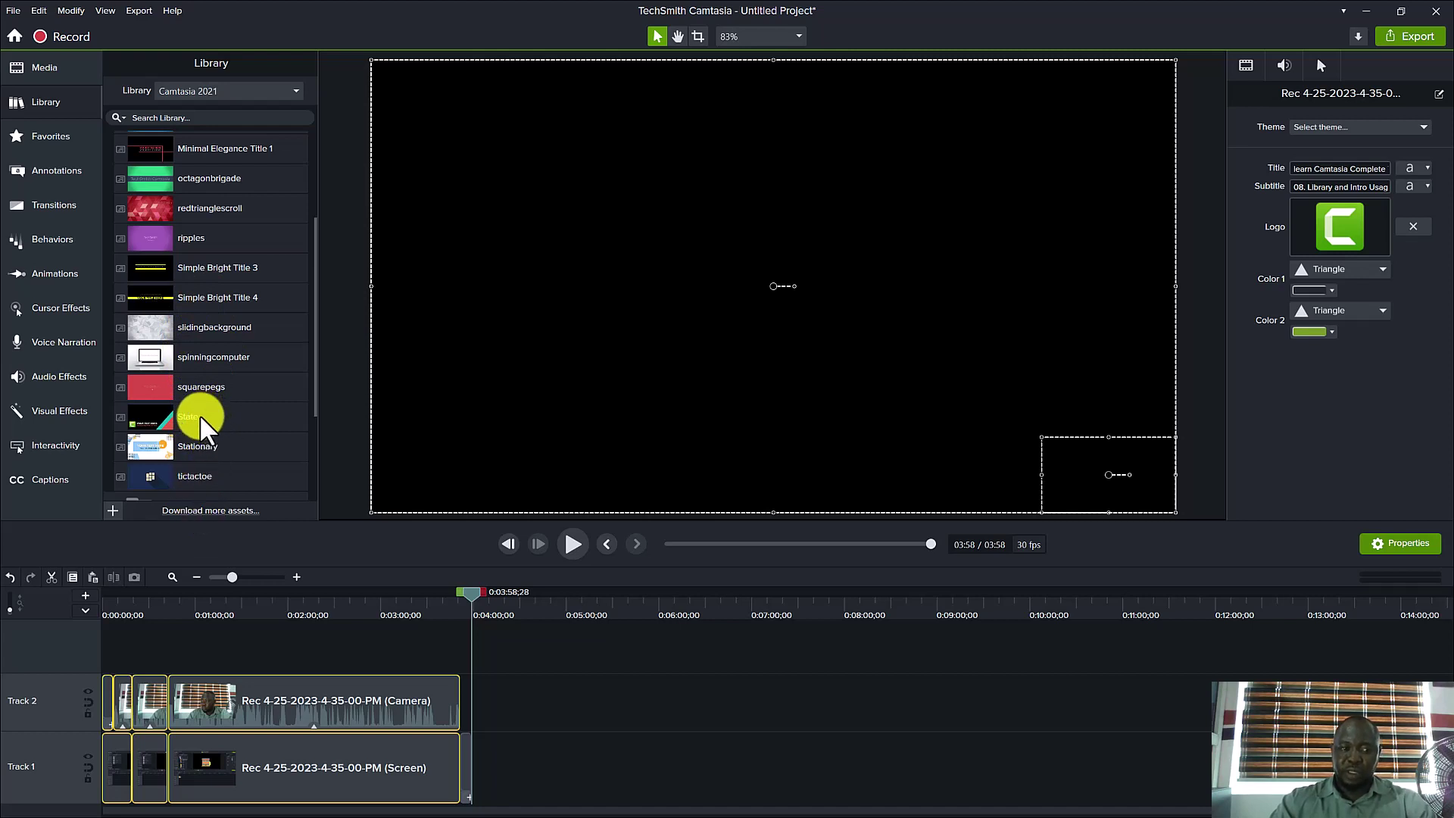
pyautogui.moveTo(194, 421); pyautogui.dragTo(485, 703)
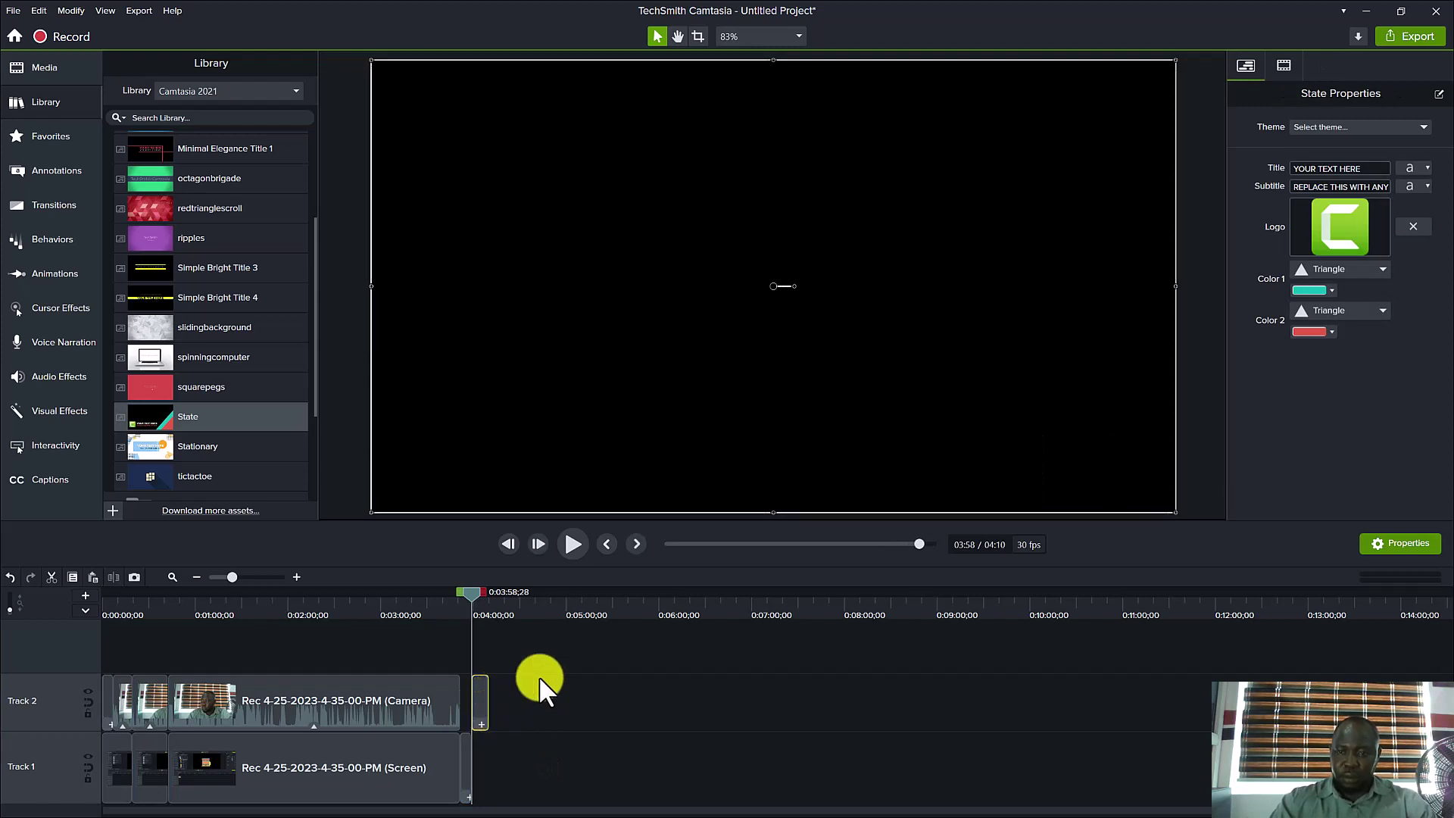
# Step: Preview the new State intro at 0:04:04;04 and set its title to "learn camtasia Tutrial Class" and its subtitle to "What are Intros?"
pyautogui.moveTo(470, 596); pyautogui.dragTo(478, 600)
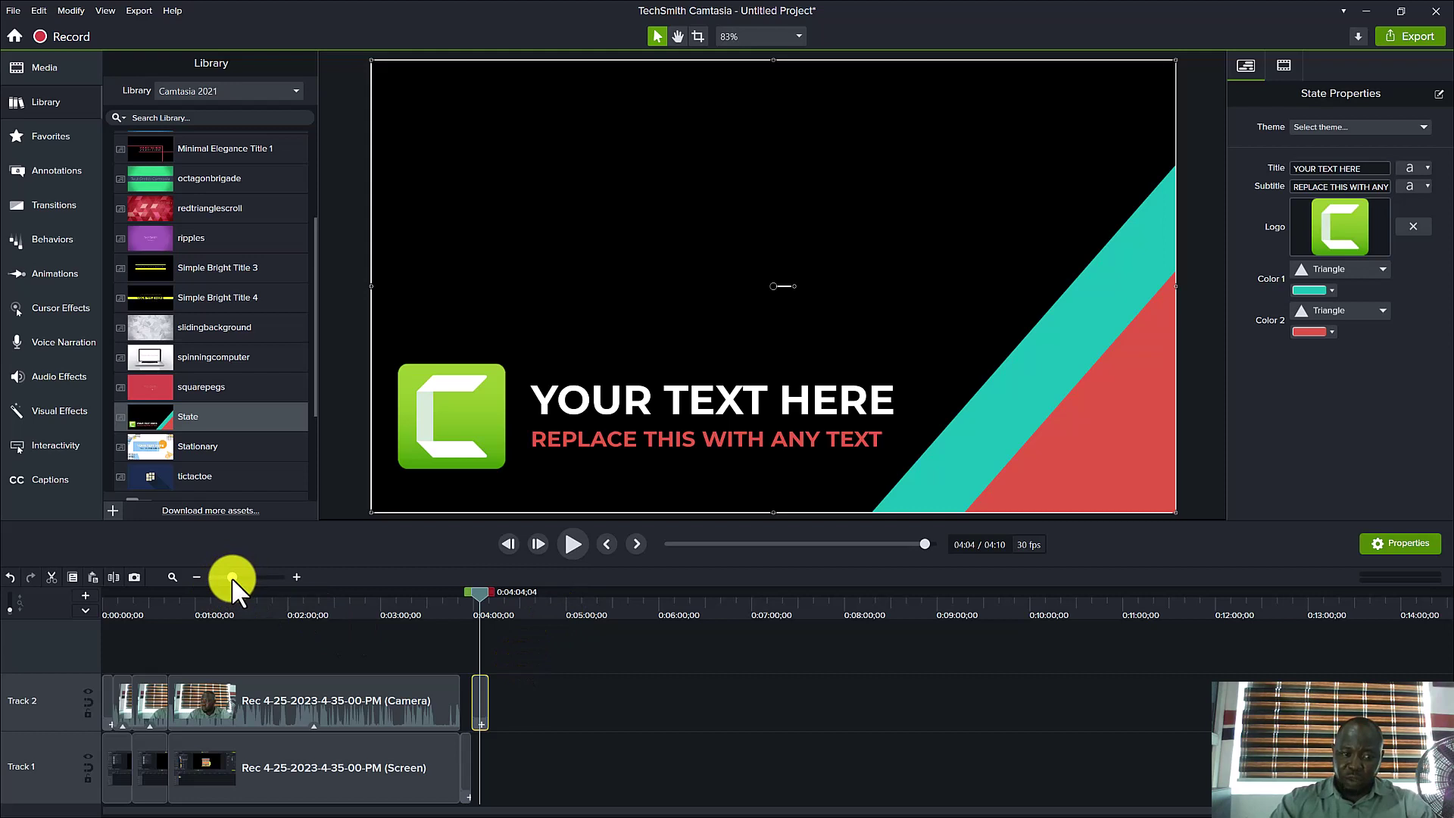
pyautogui.moveTo(233, 579); pyautogui.dragTo(254, 580)
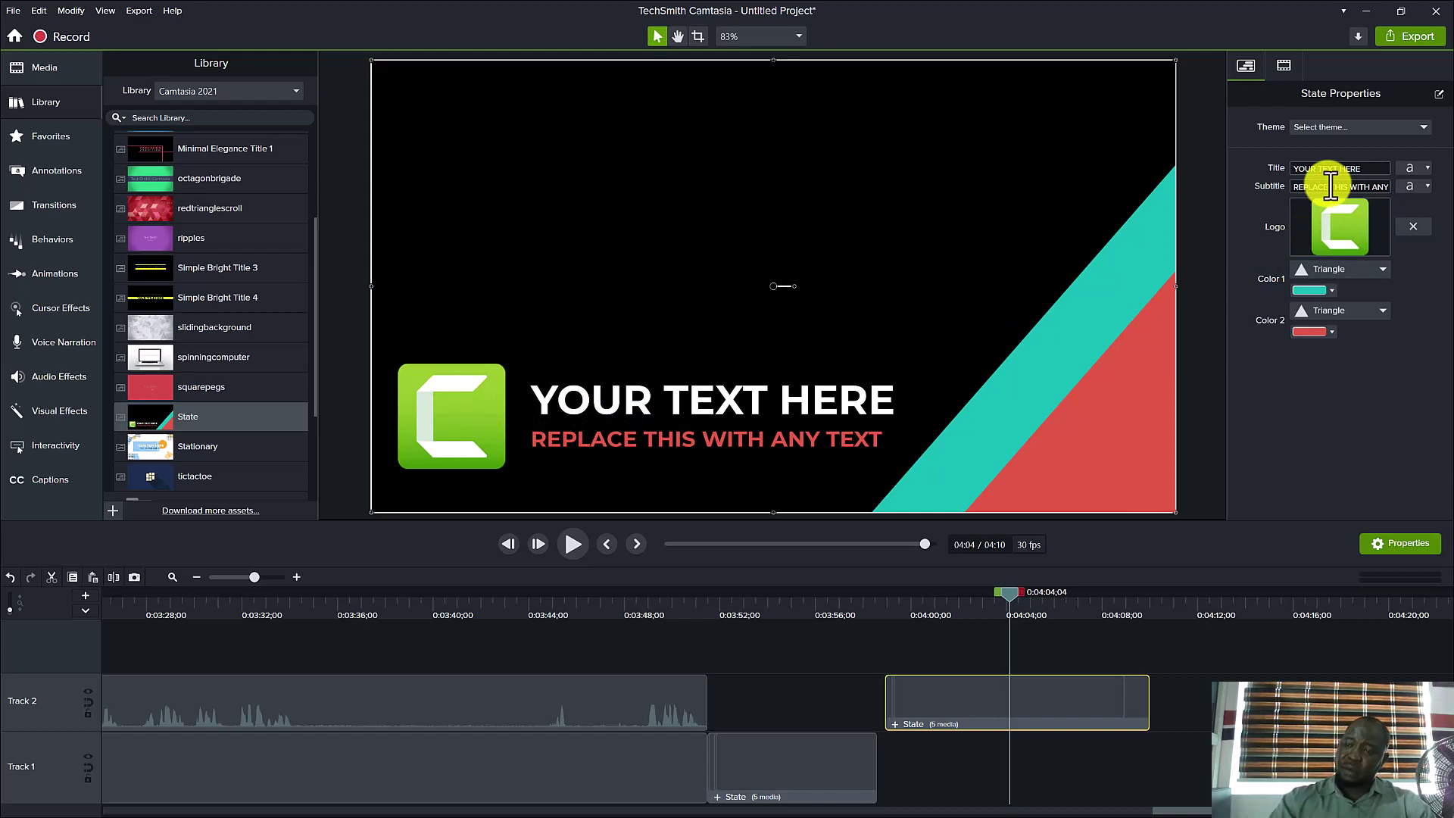
pyautogui.click(1363, 167)
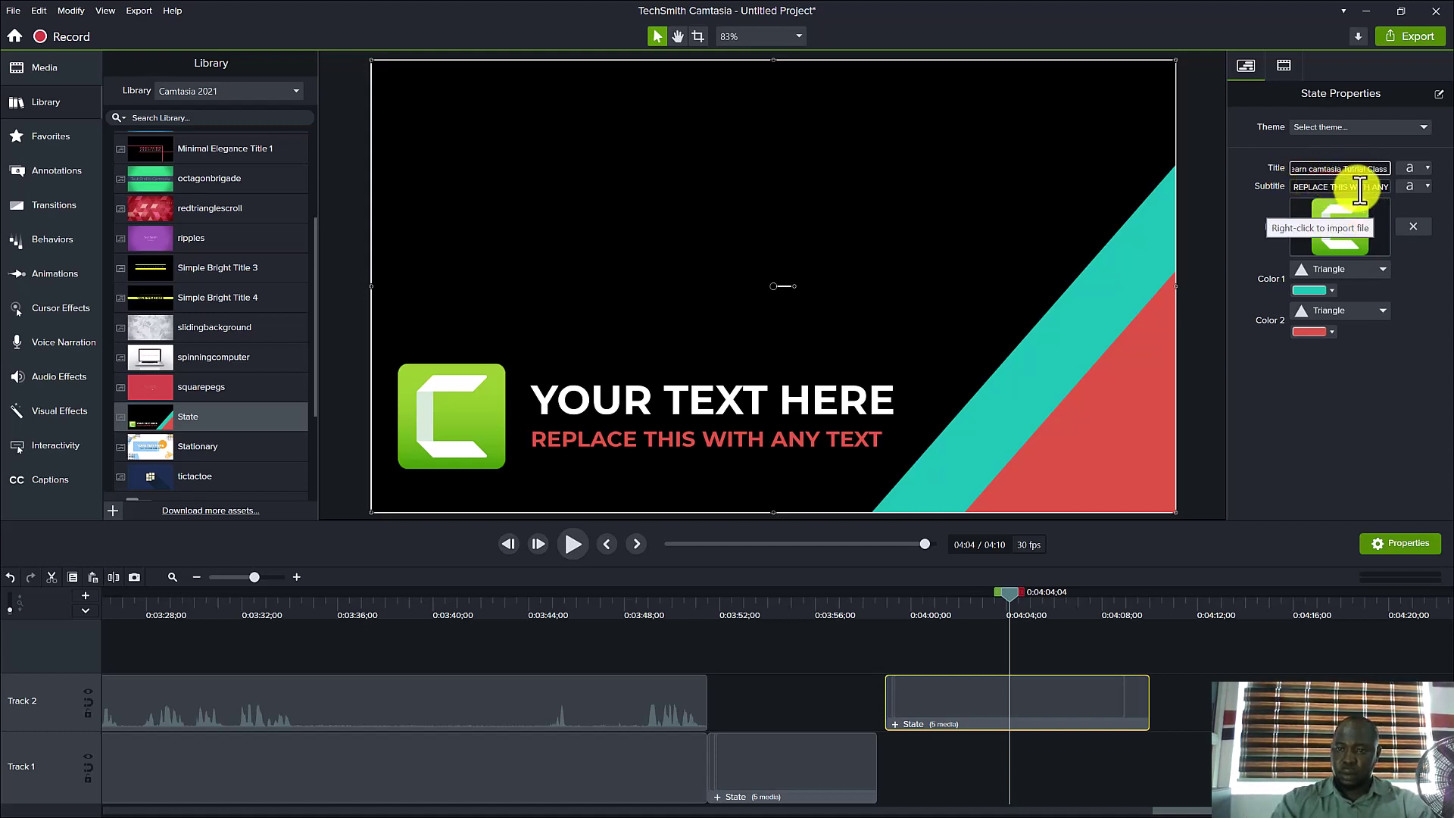
pyautogui.press('Tab')
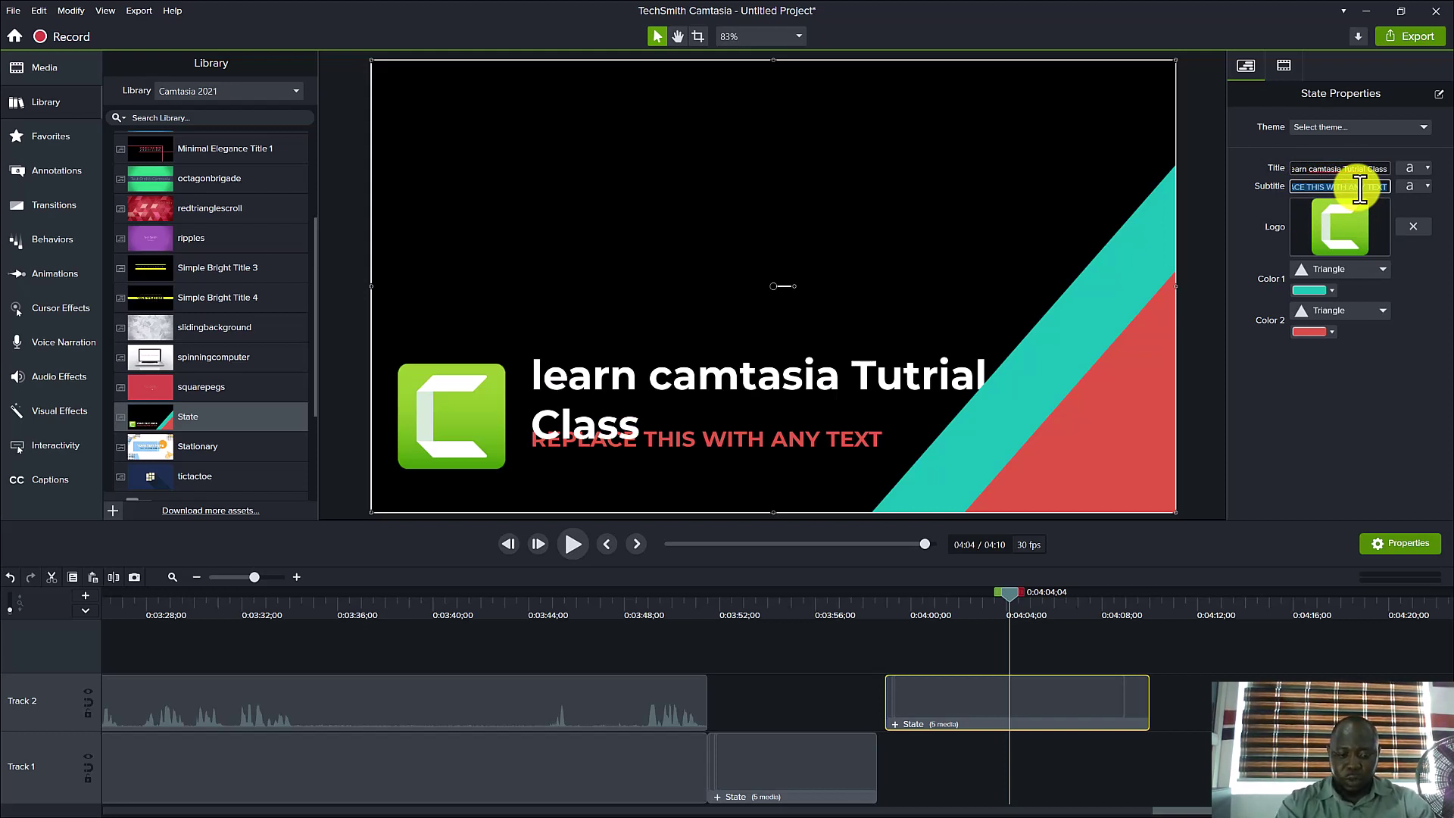
pyautogui.write('Intros')
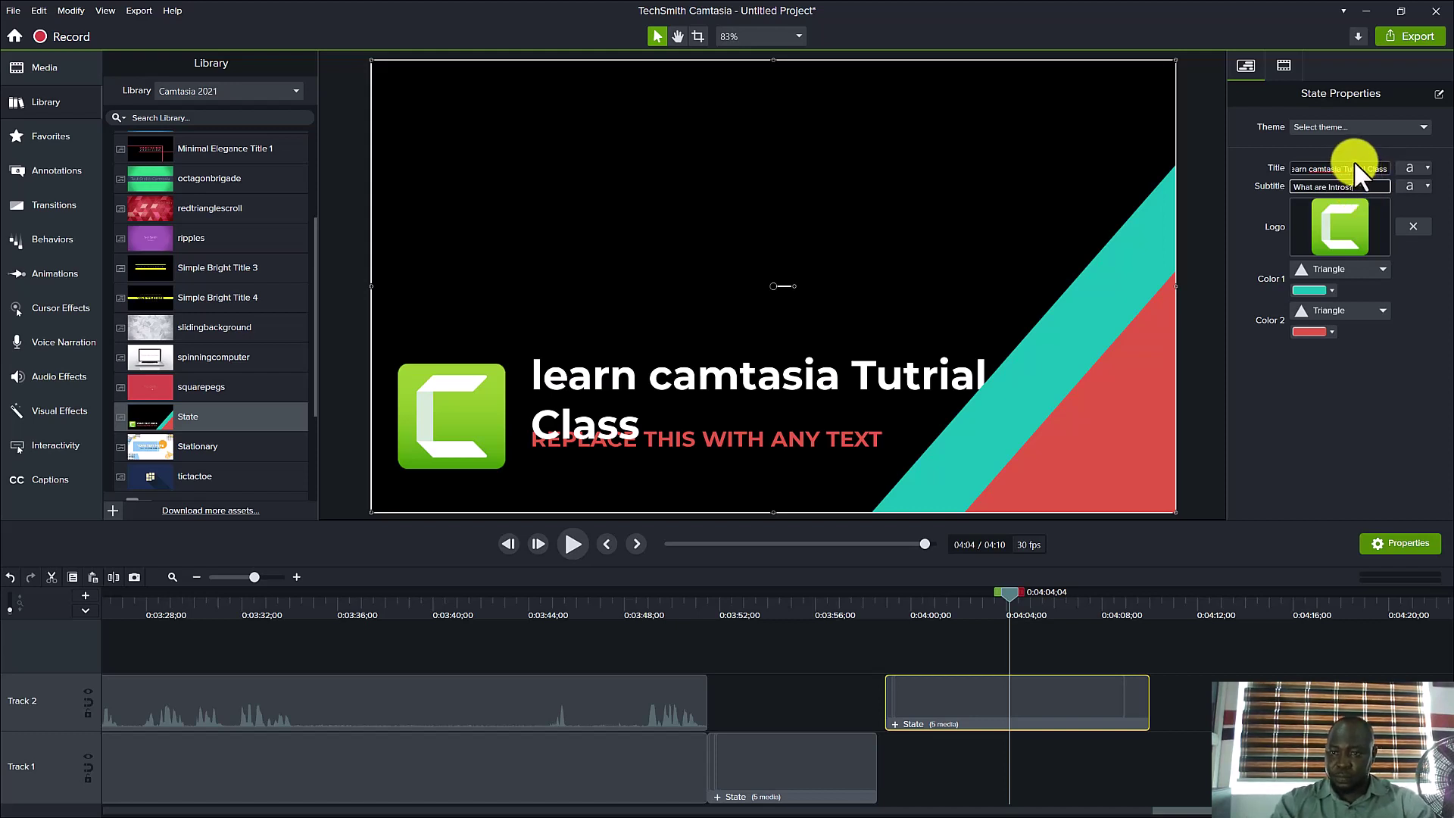
# Step: Correct and shorten the State intro's title to "learn camtasia Tutorial"
pyautogui.click(1357, 168)
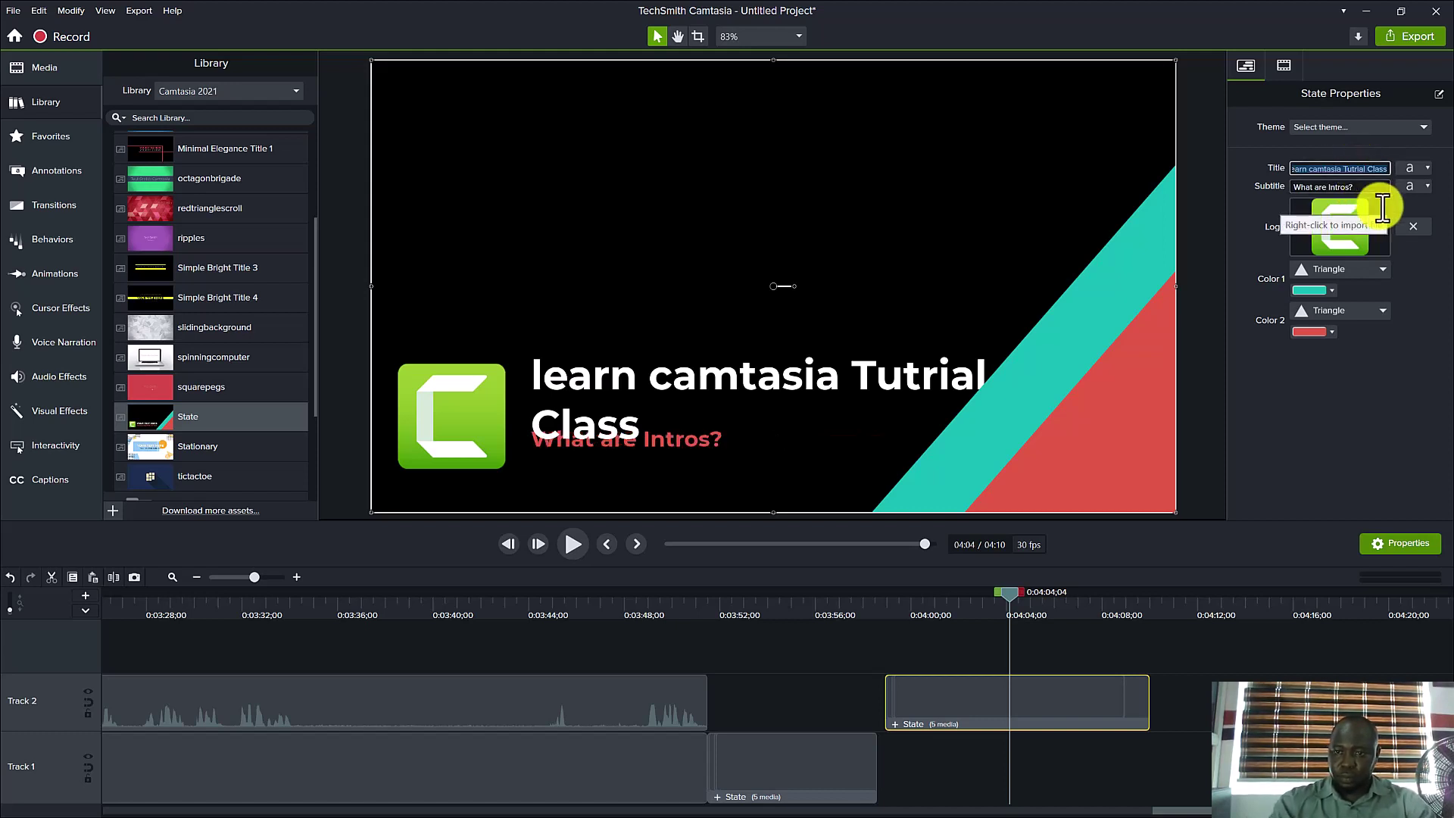
pyautogui.click(1355, 169)
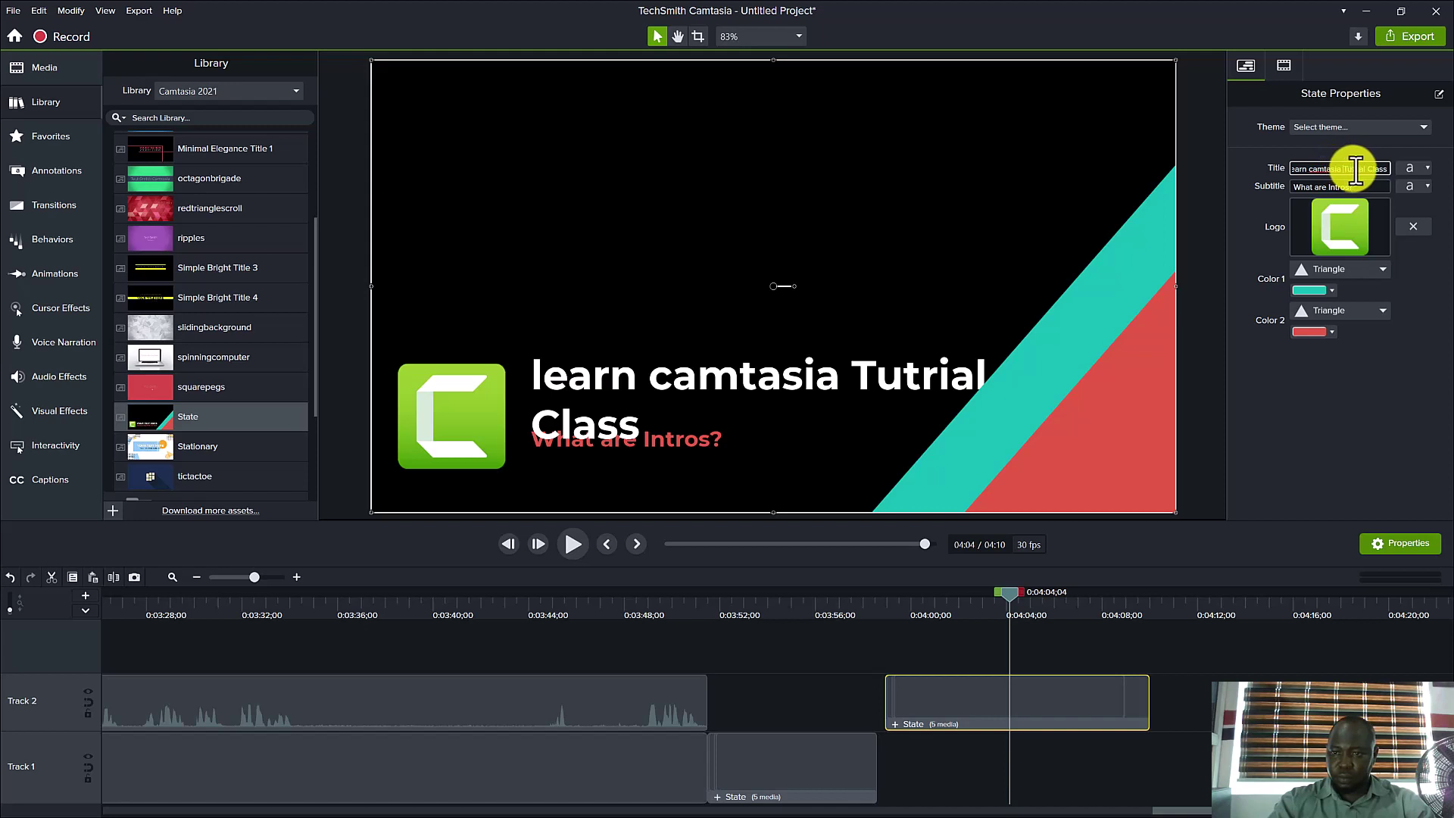
pyautogui.moveTo(1347, 168); pyautogui.dragTo(1400, 168)
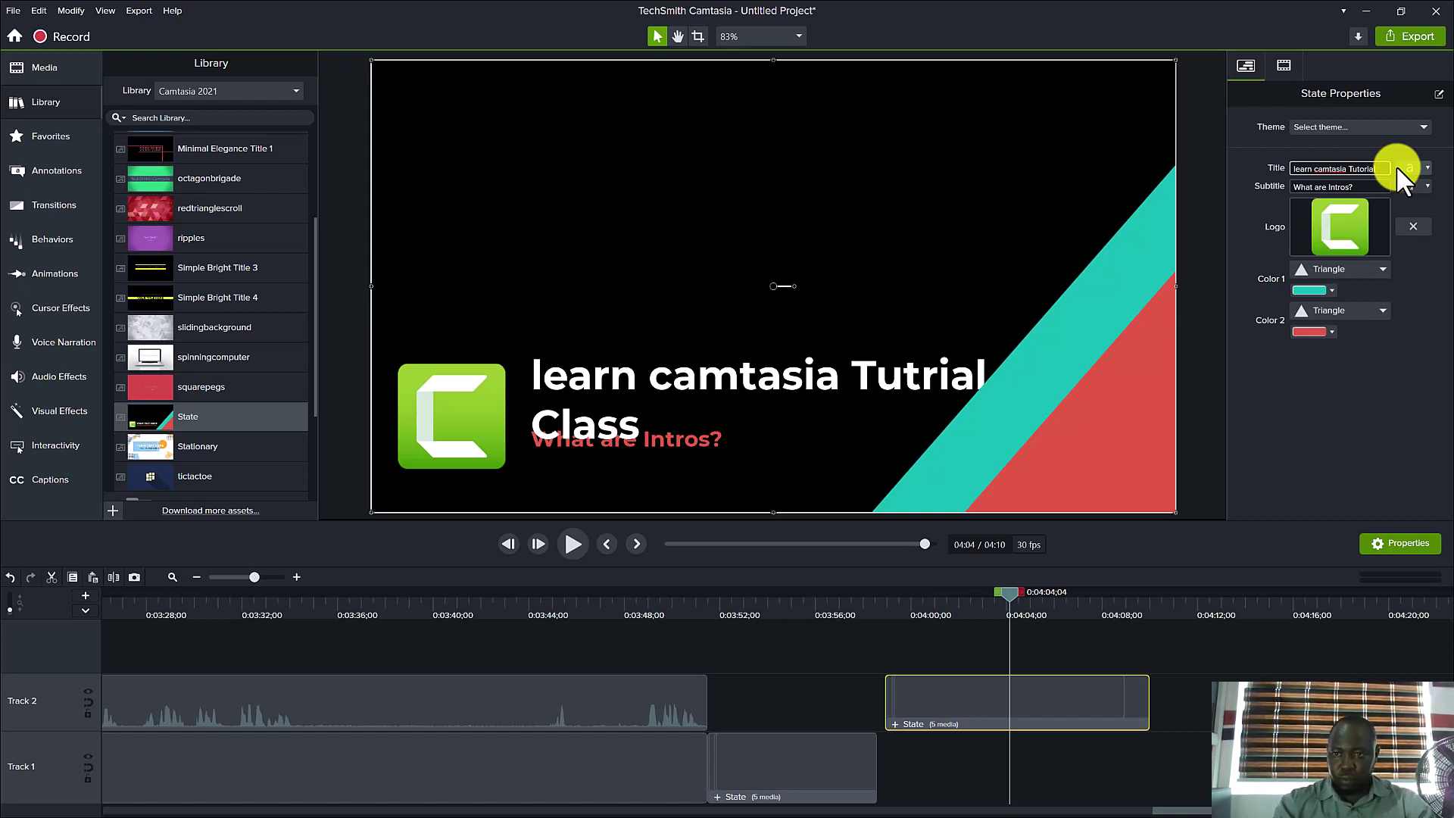
pyautogui.click(1431, 293)
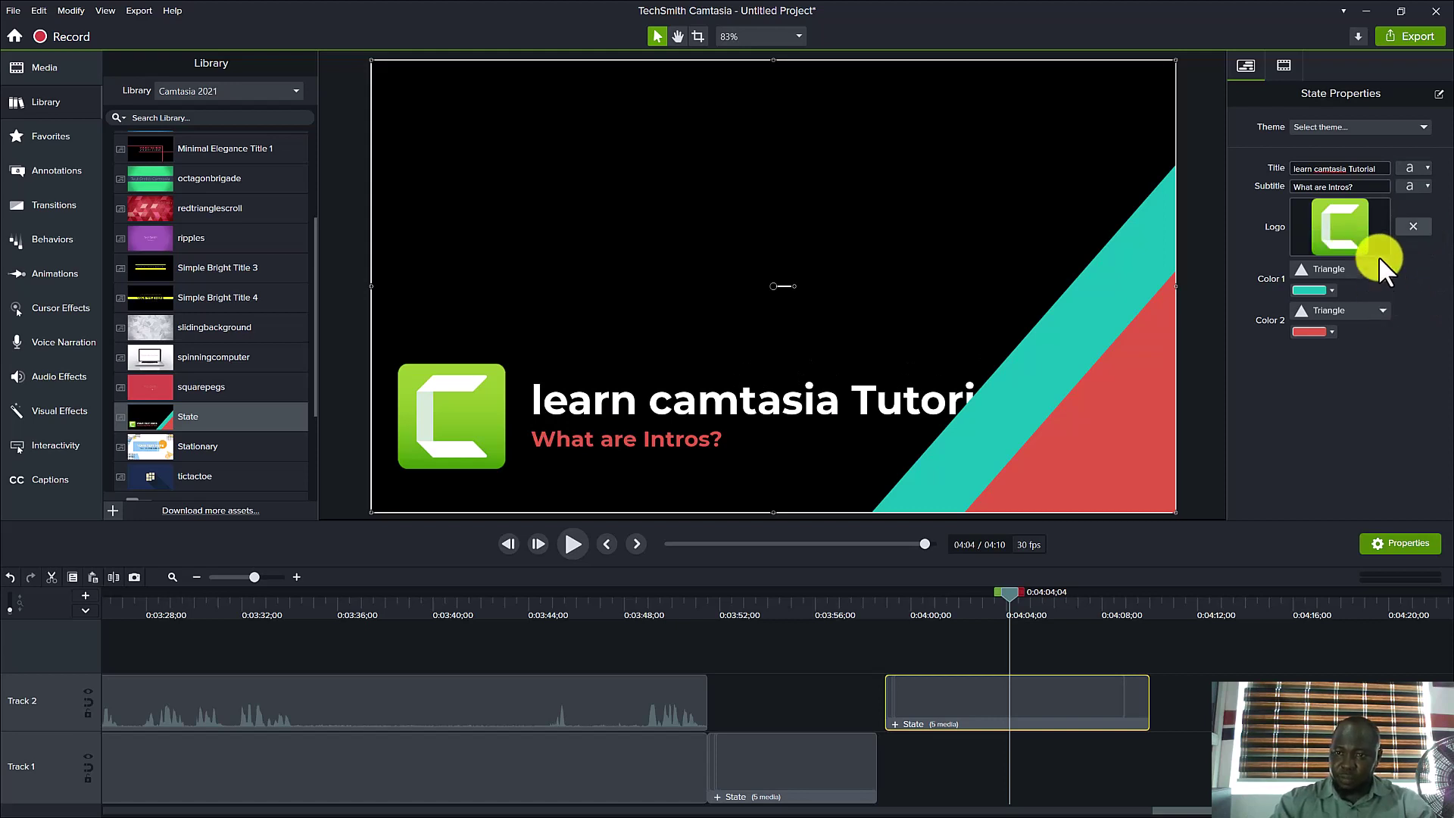
# Step: Remove the logo from the State intro and reduce the title's font size to 75
pyautogui.click(1413, 228)
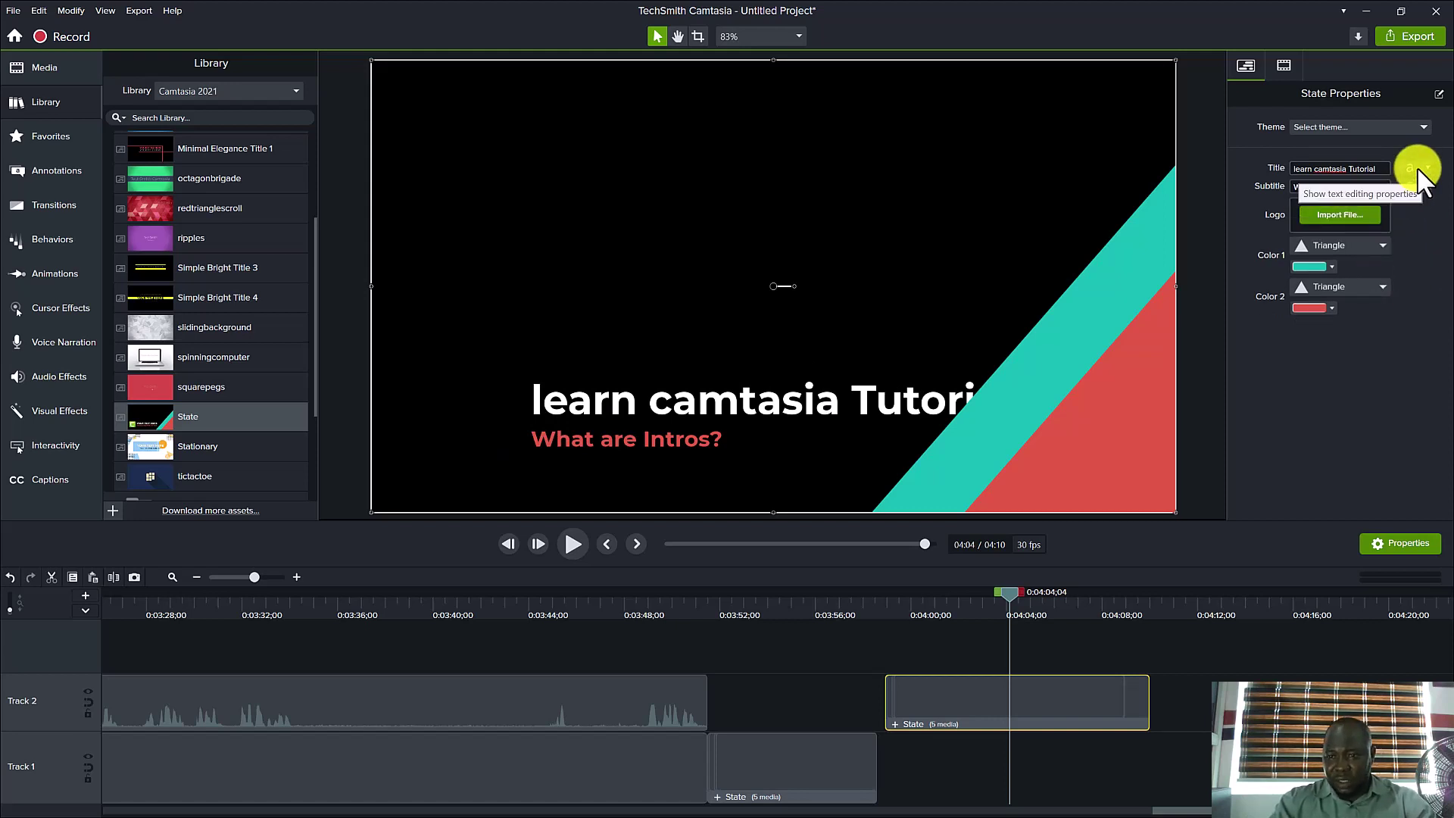
pyautogui.click(1424, 171)
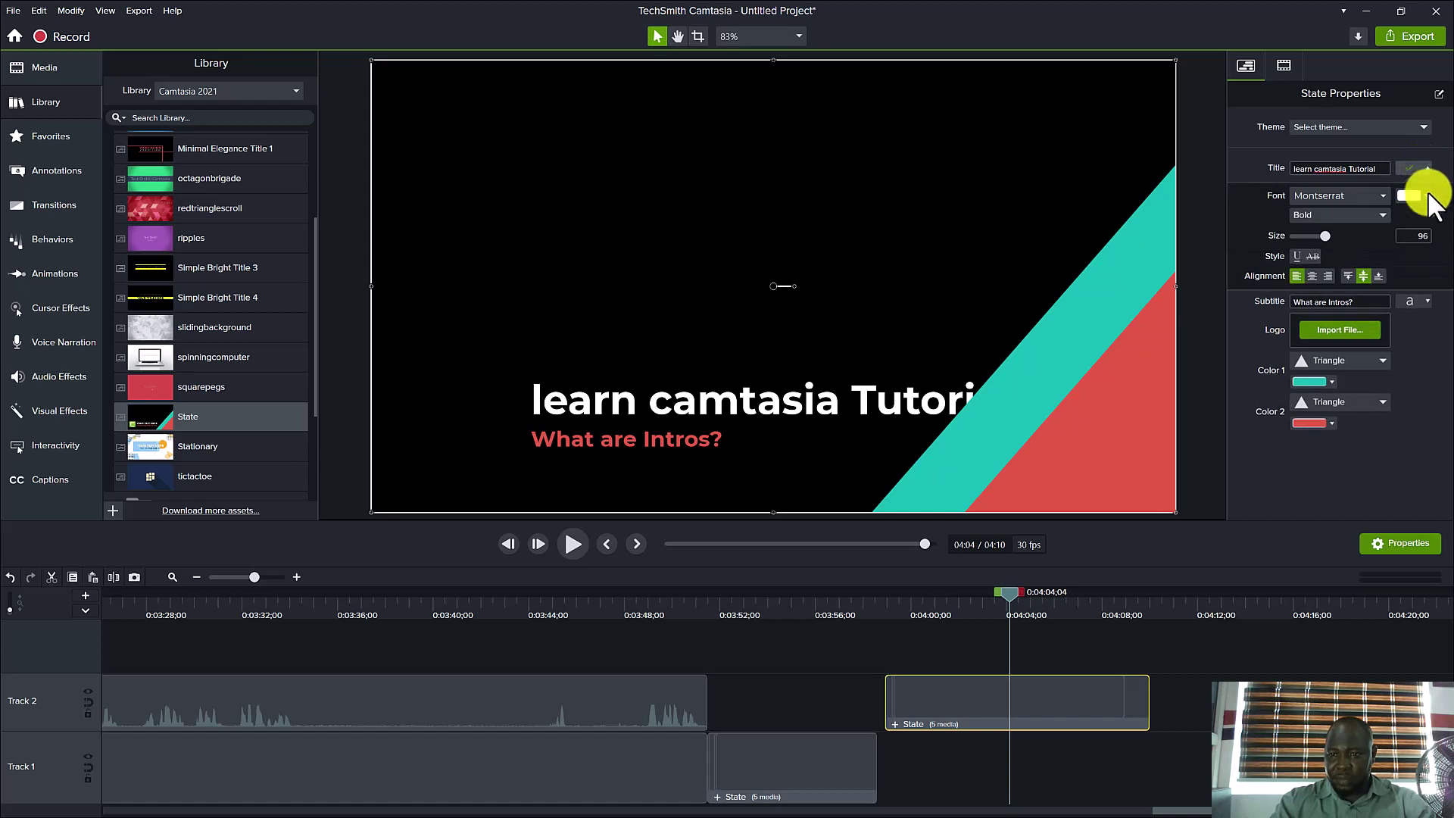
pyautogui.moveTo(1333, 240); pyautogui.dragTo(1318, 238)
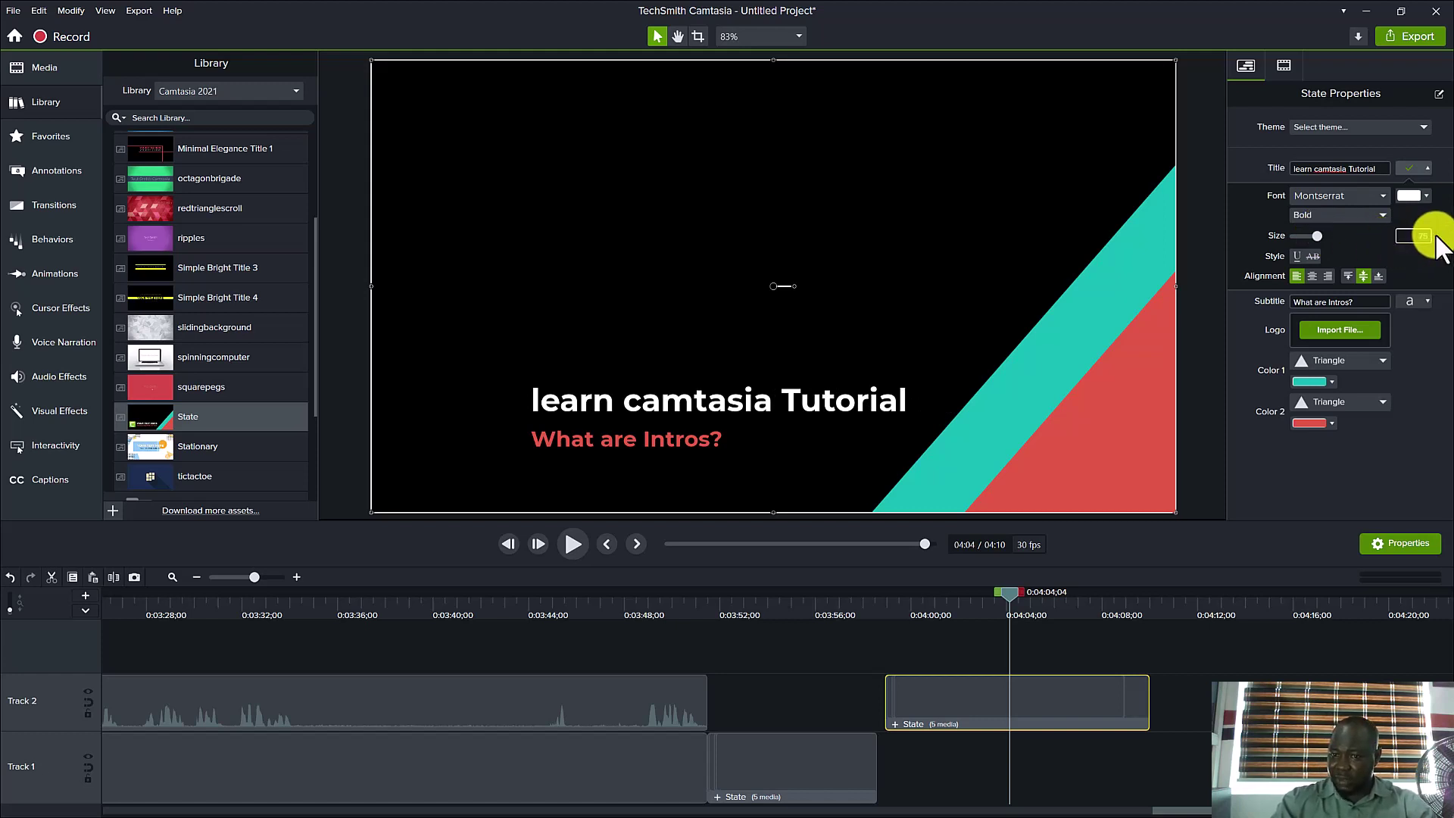
pyautogui.click(1413, 236)
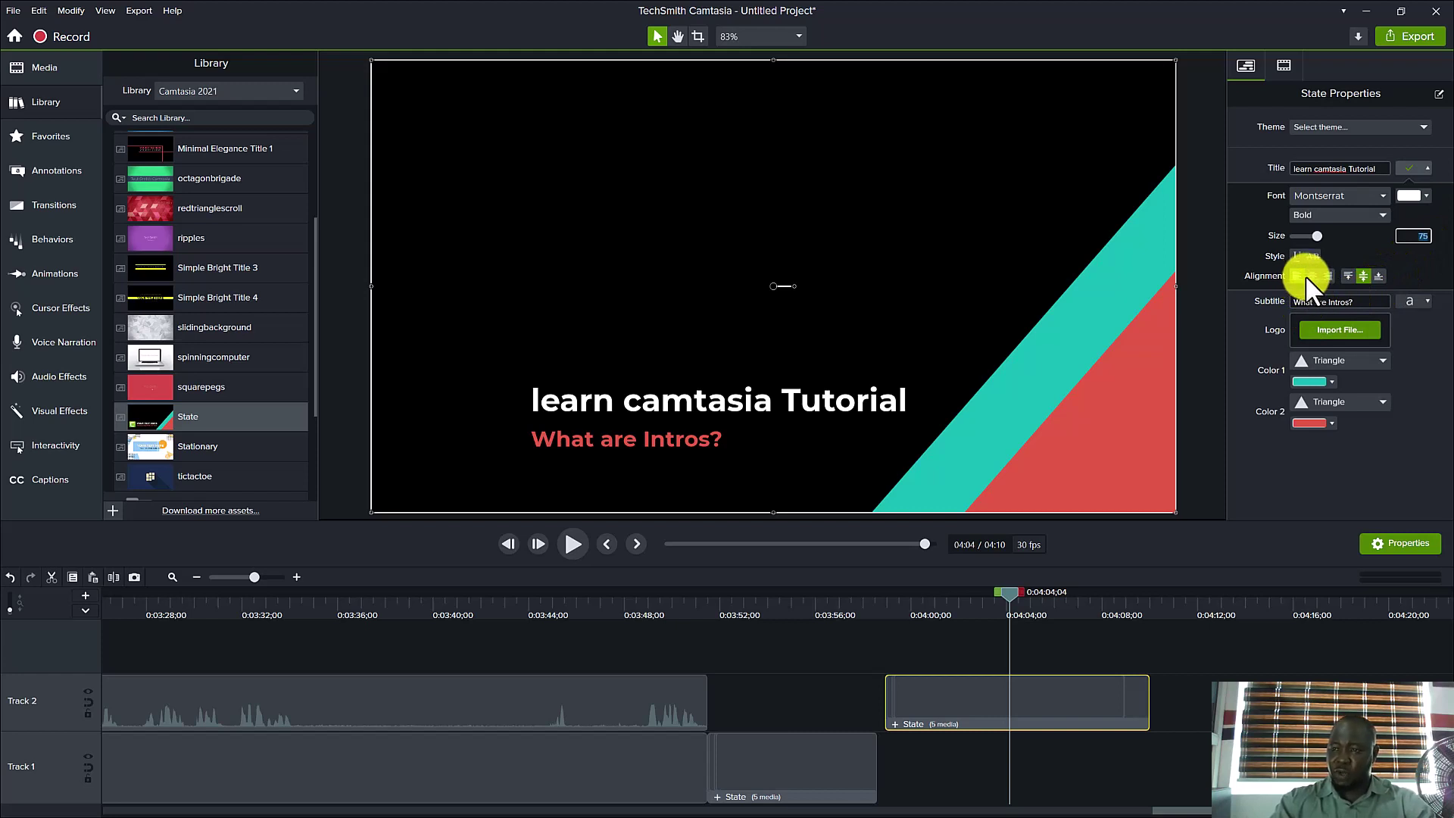
# Step: Try center, right and bottom alignment on the intro title, restoring left and vertically centered alignment
pyautogui.click(1313, 277)
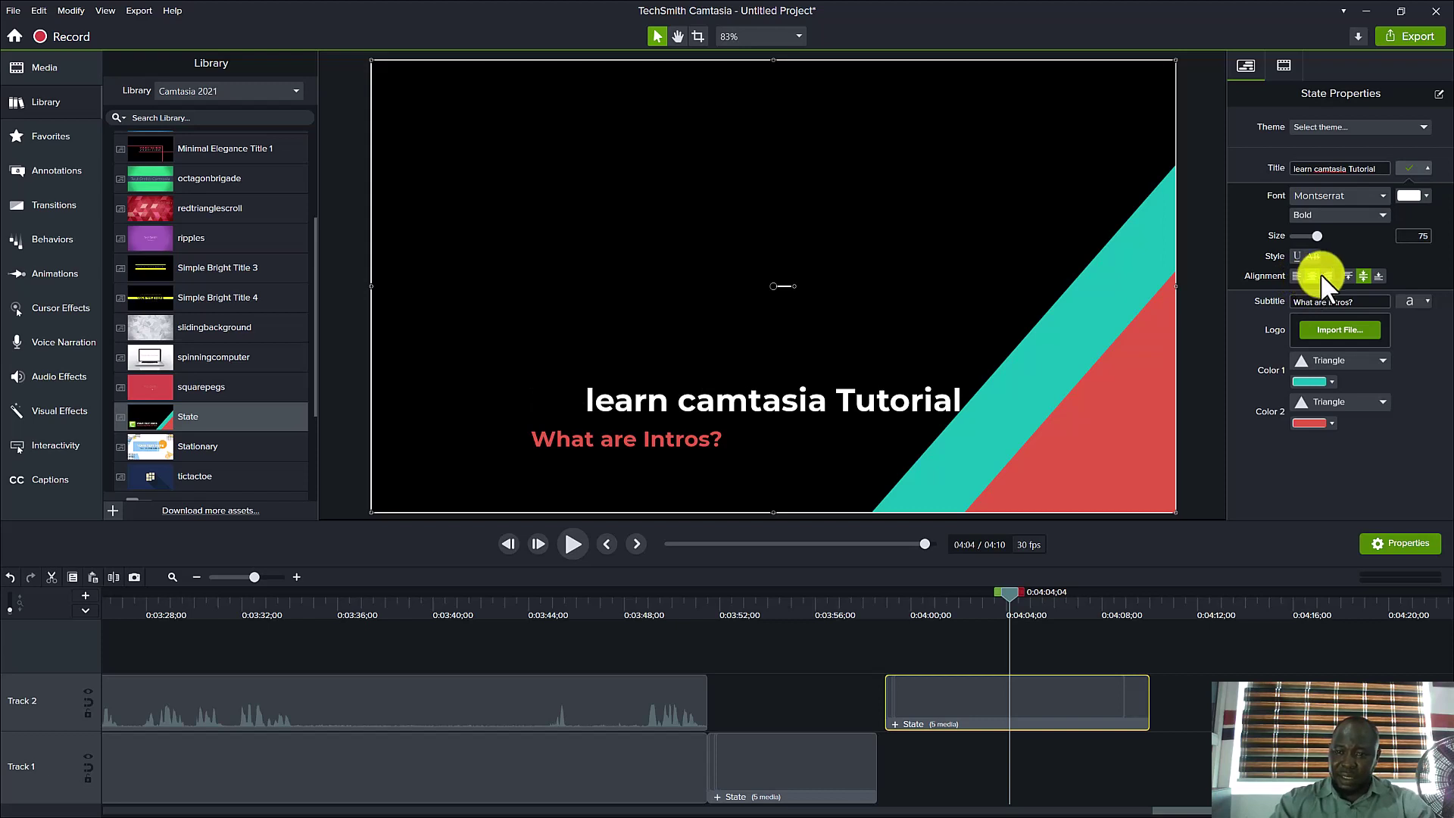
pyautogui.click(1327, 277)
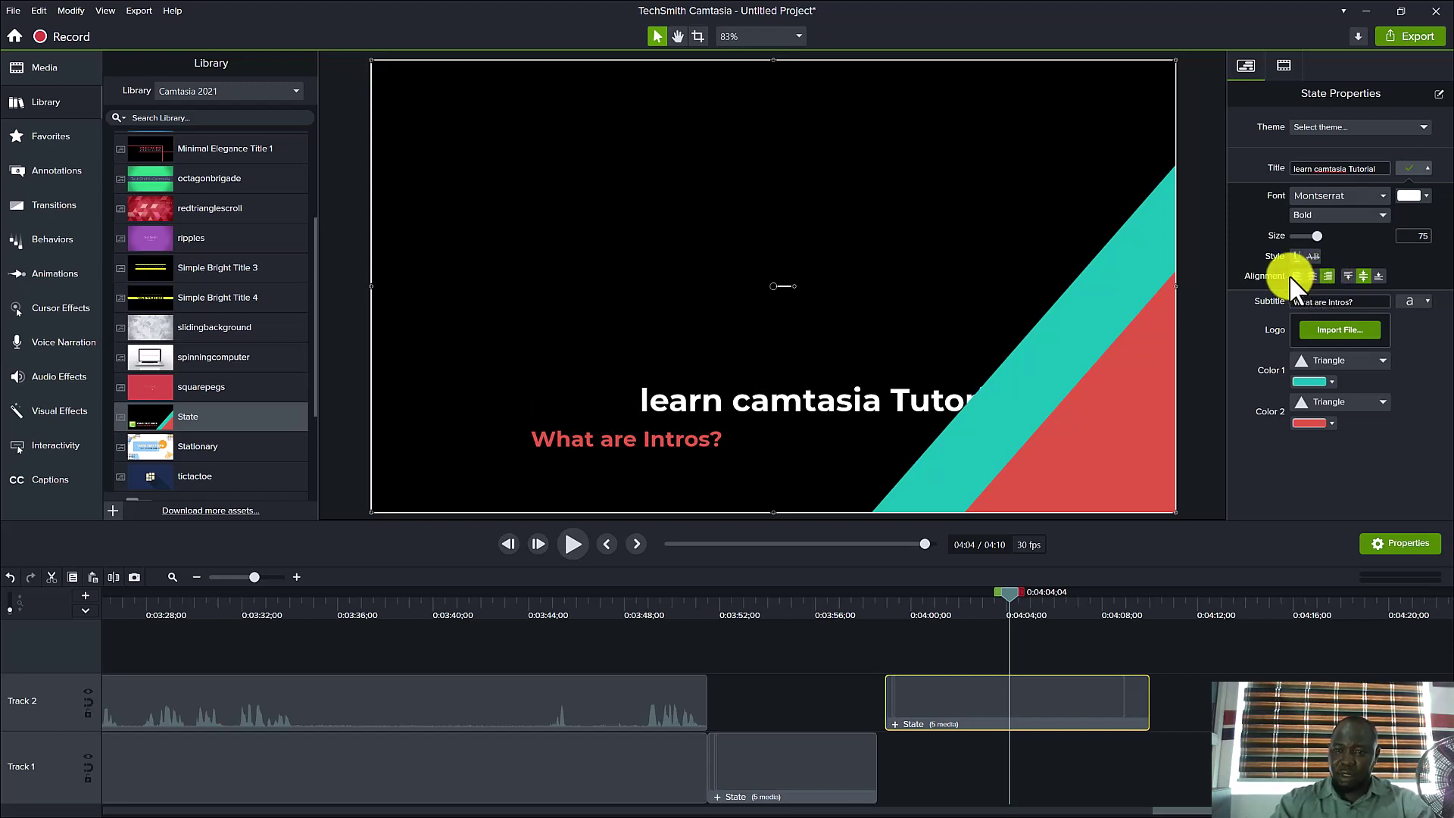
pyautogui.click(1295, 277)
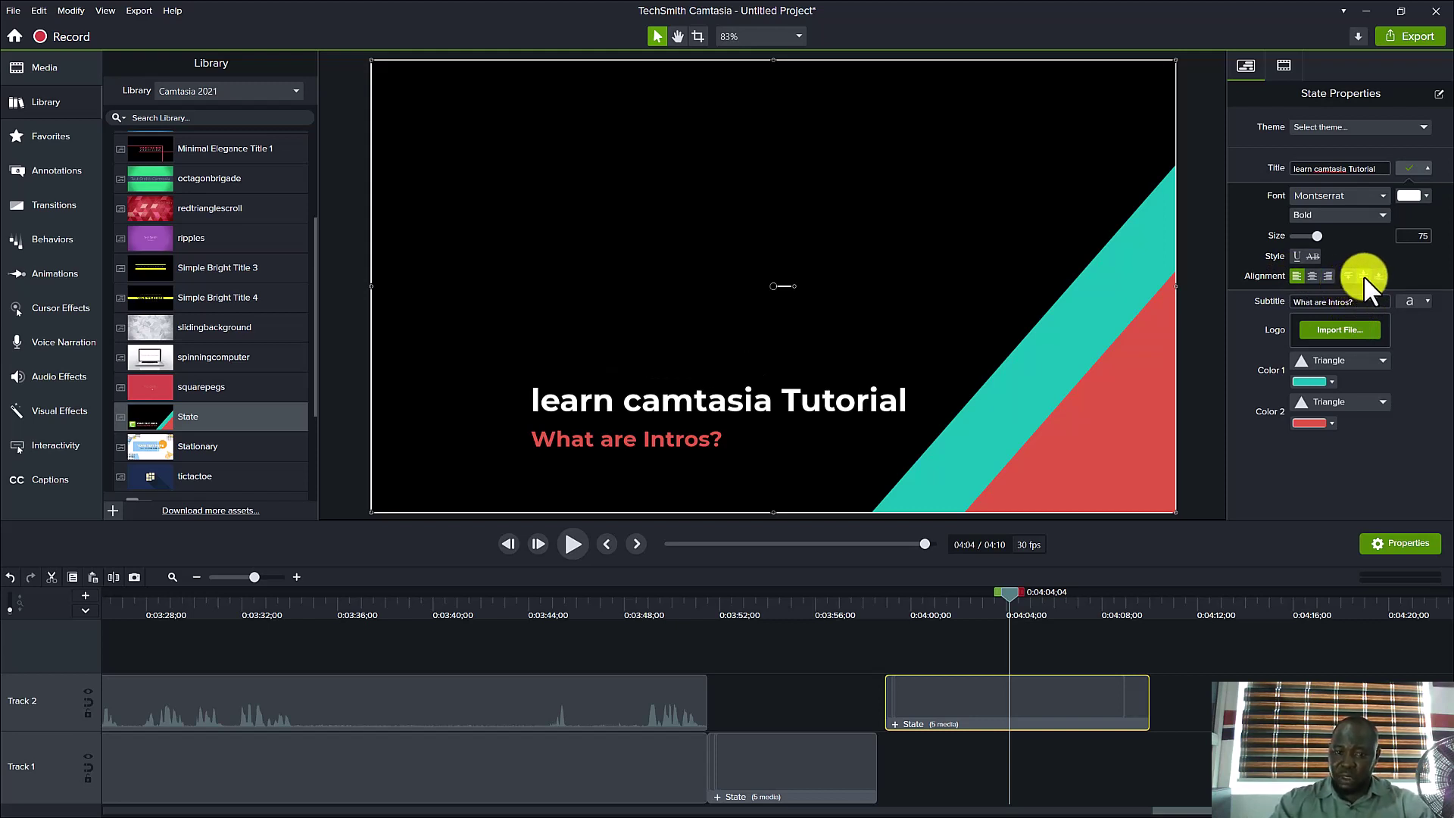
pyautogui.click(1376, 279)
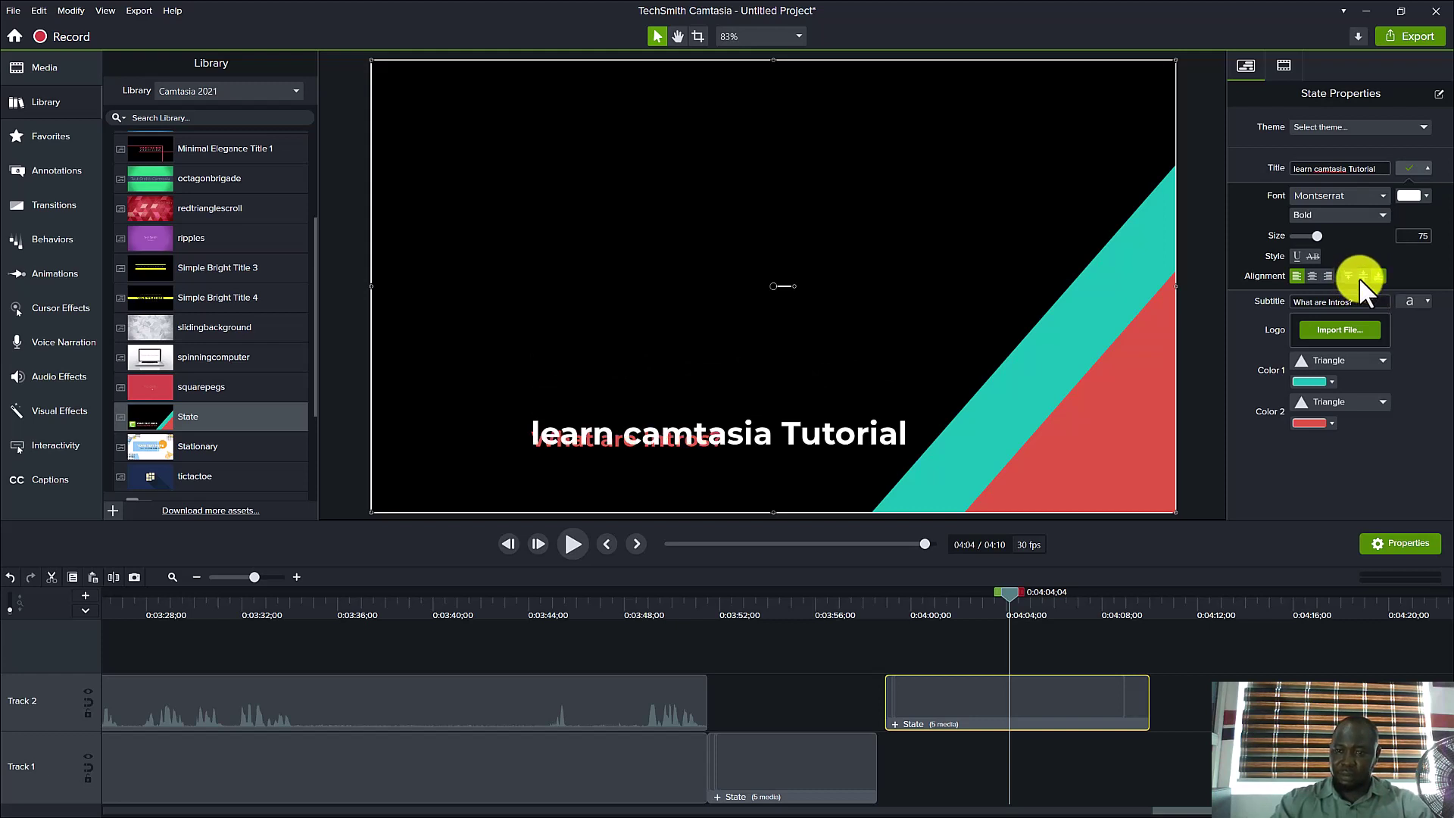
pyautogui.click(1362, 277)
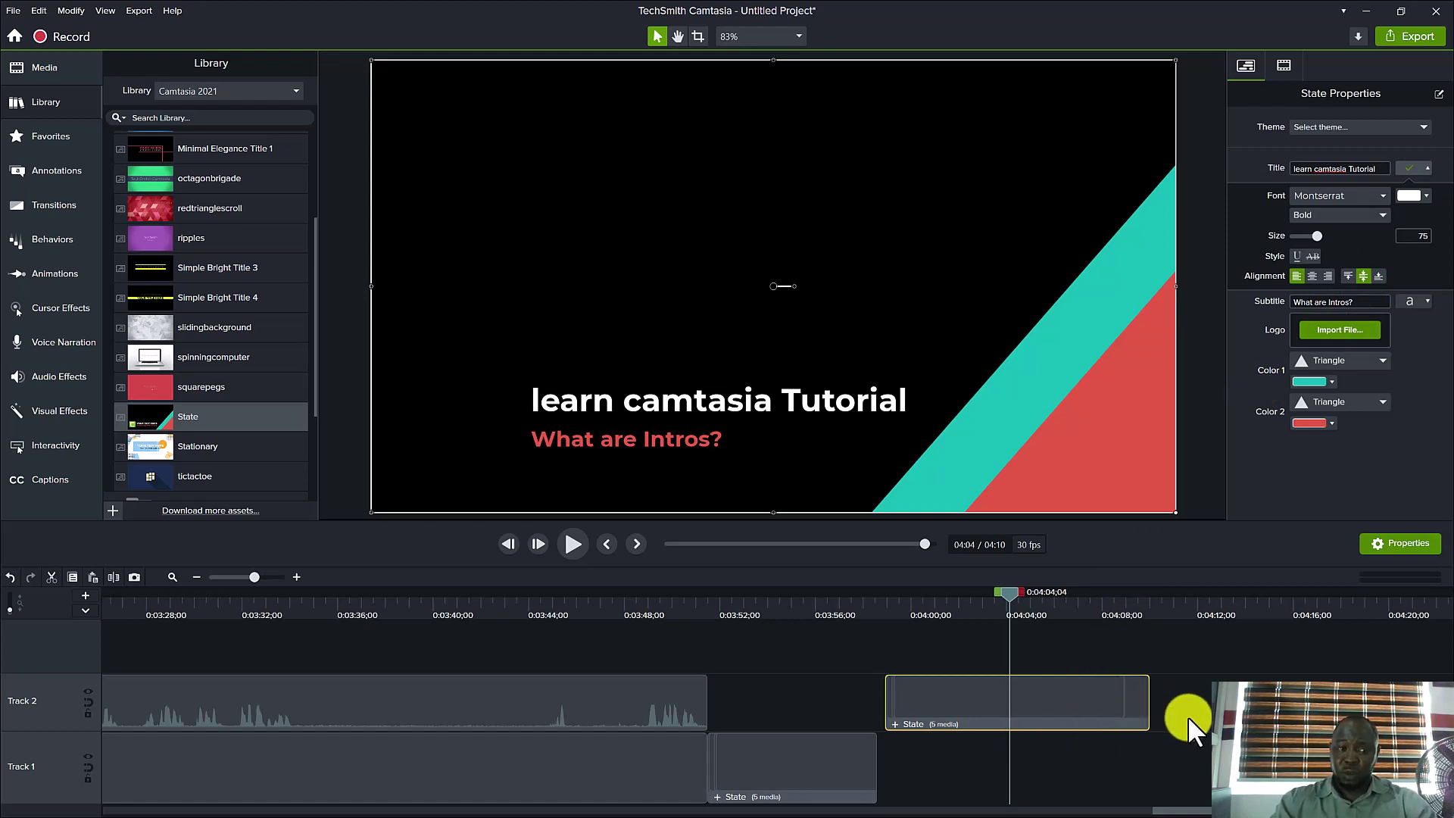
# Step: Collapse the Intros library folder and select the Lower Thirds folder
pyautogui.scroll(4, 284, 236)
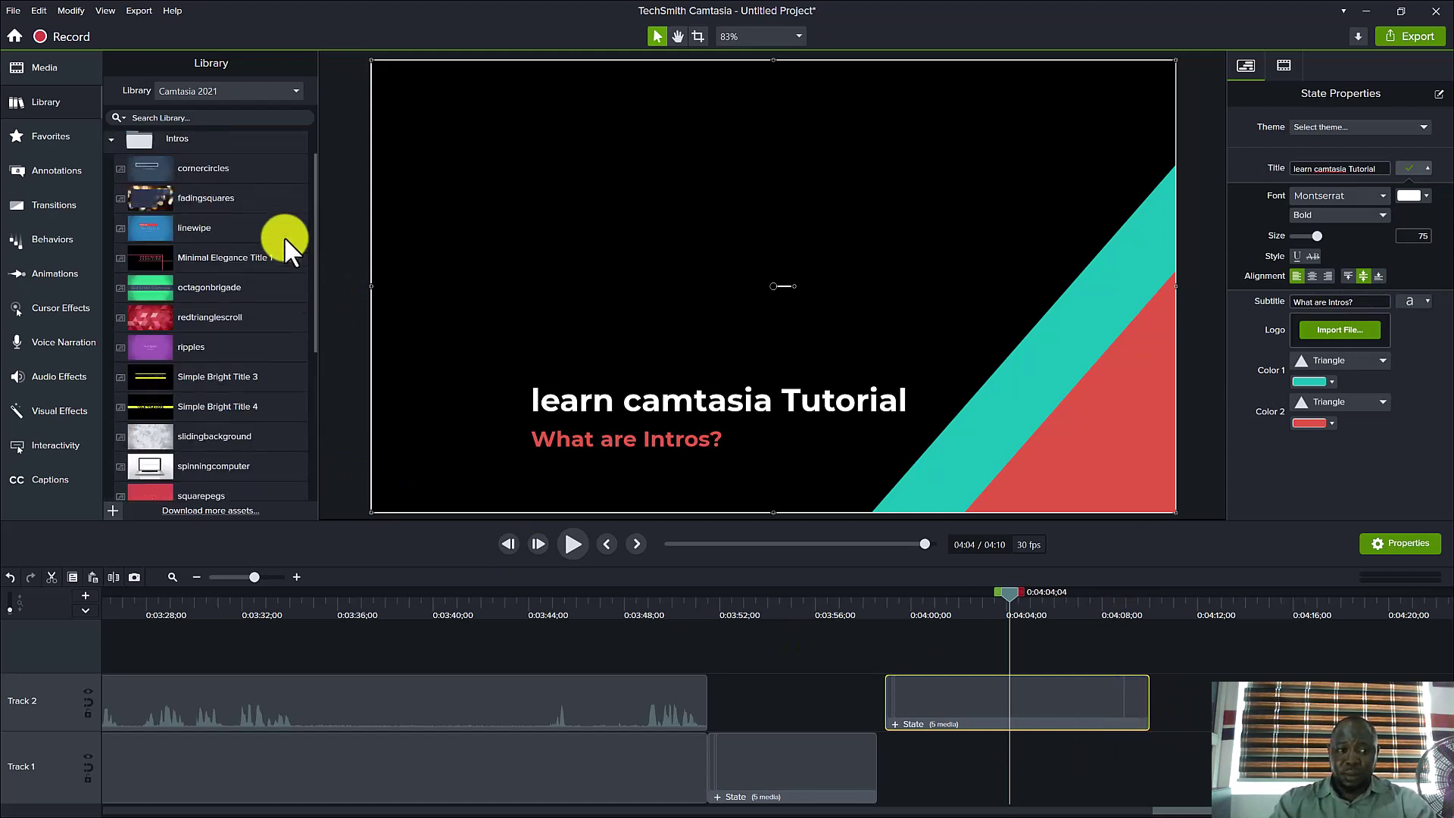
pyautogui.click(113, 174)
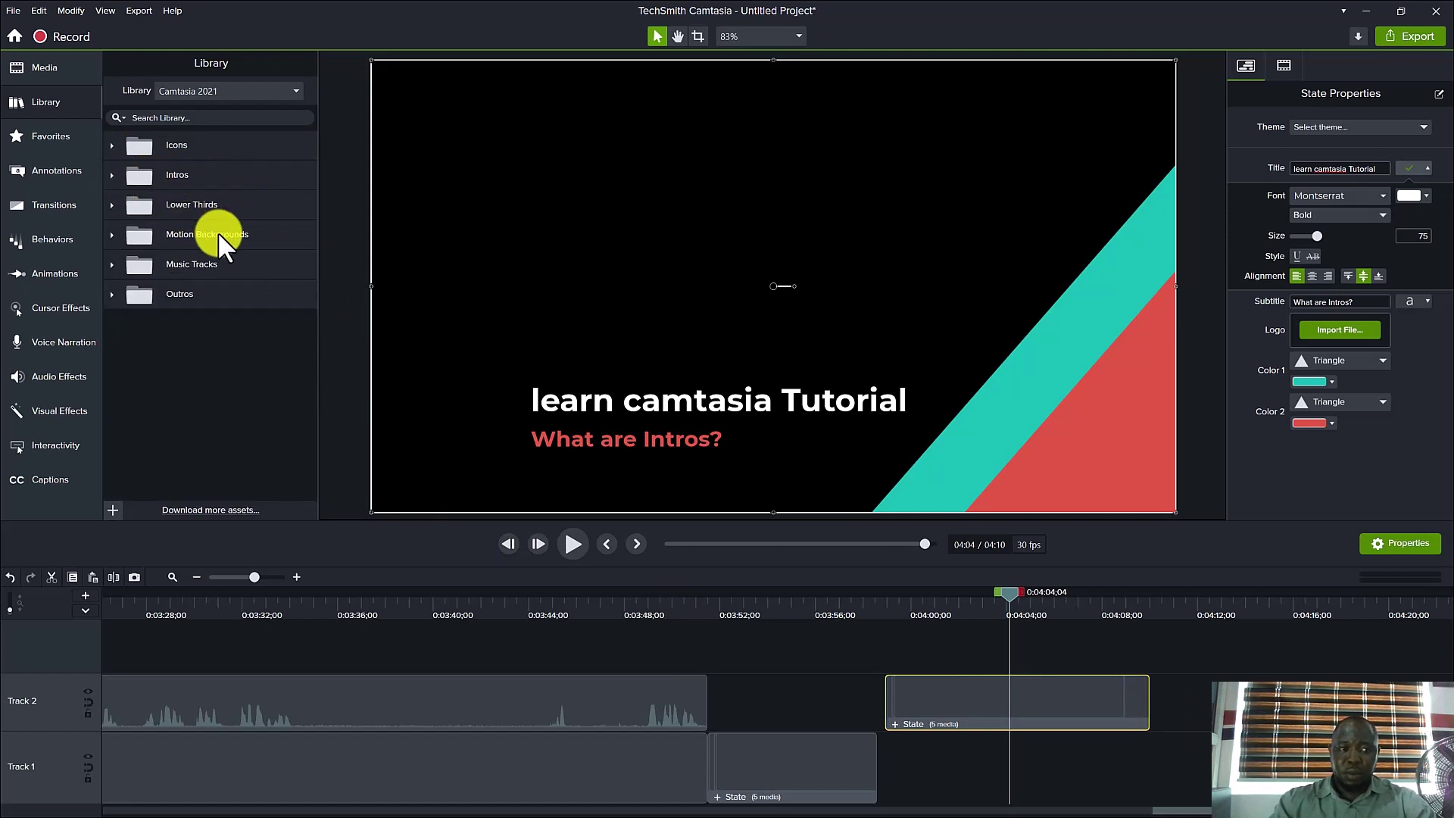
pyautogui.click(220, 211)
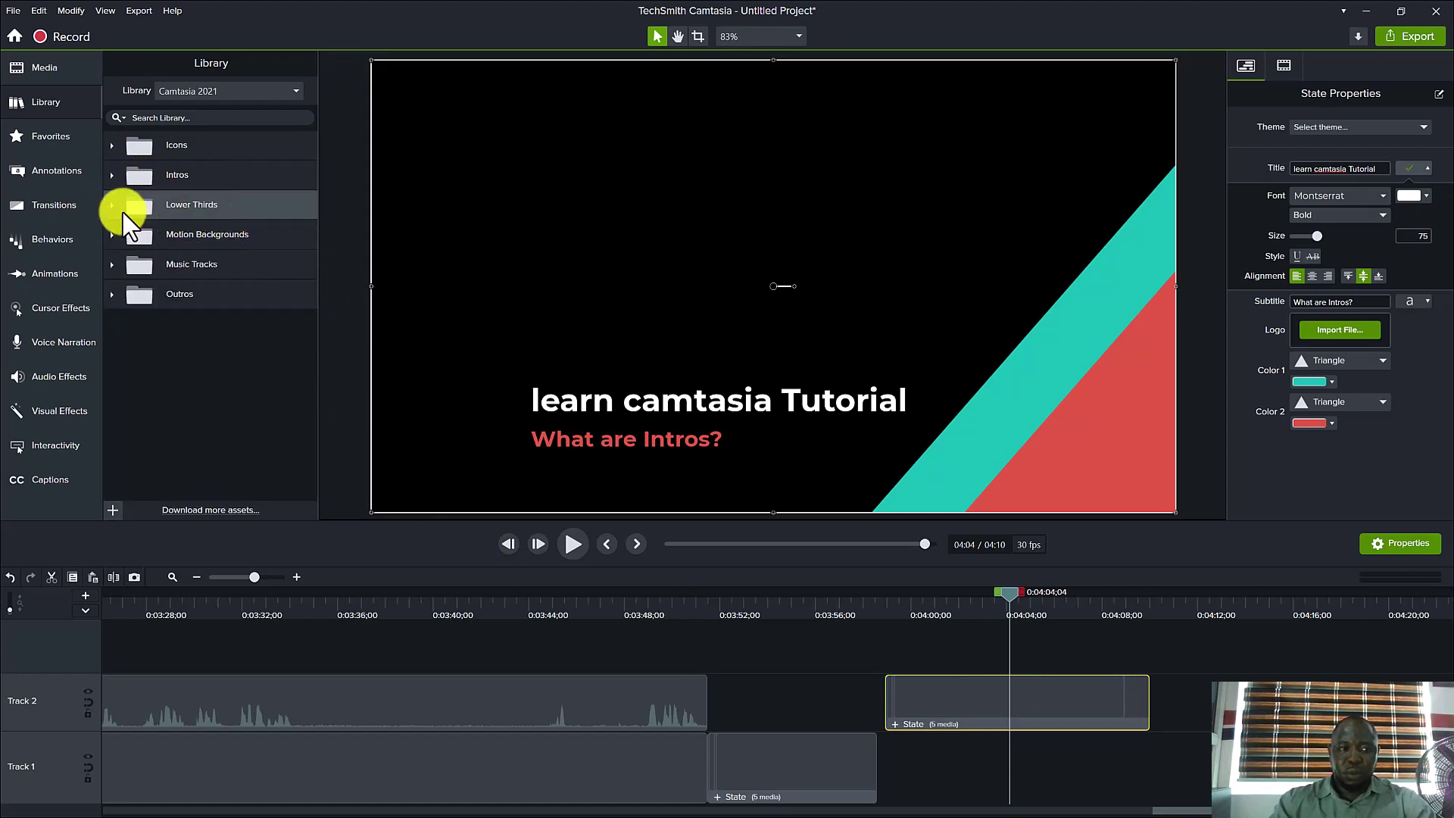